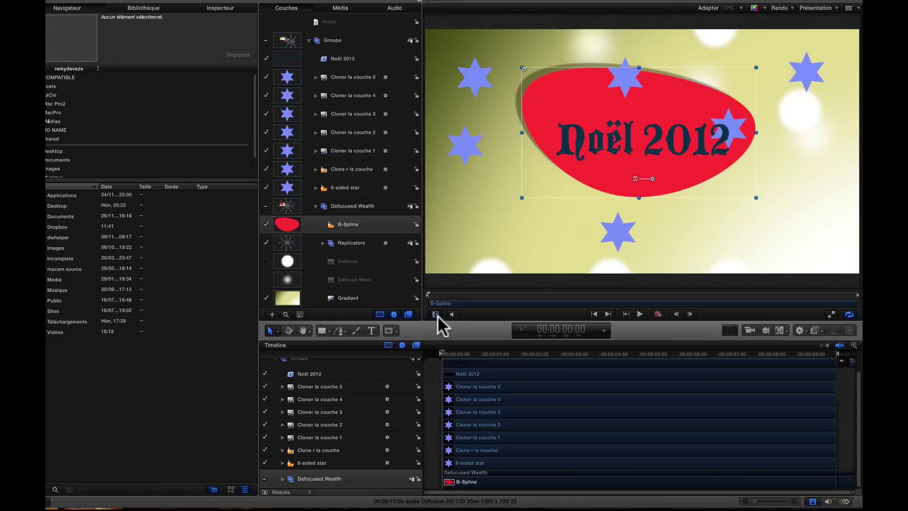
- Hide and redisplay the layers list, and hide the timeline to enlarge the working area
click(436, 314)
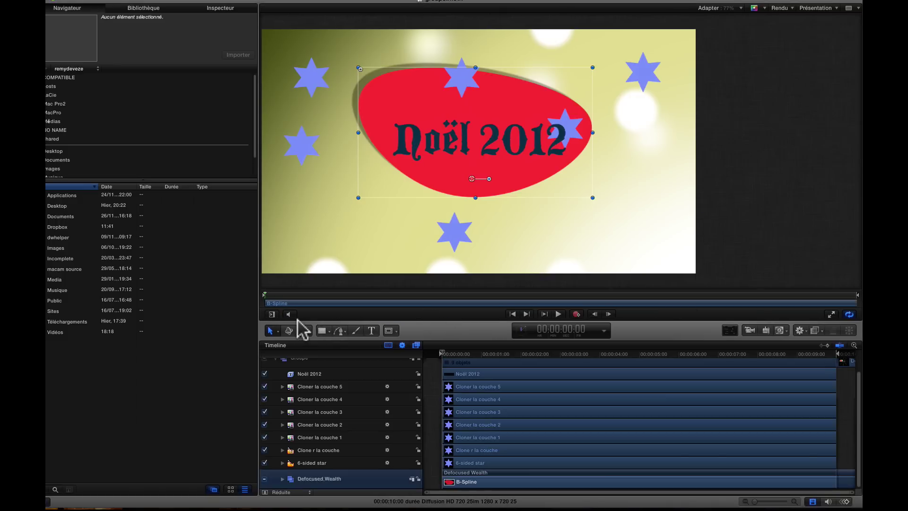
click(272, 314)
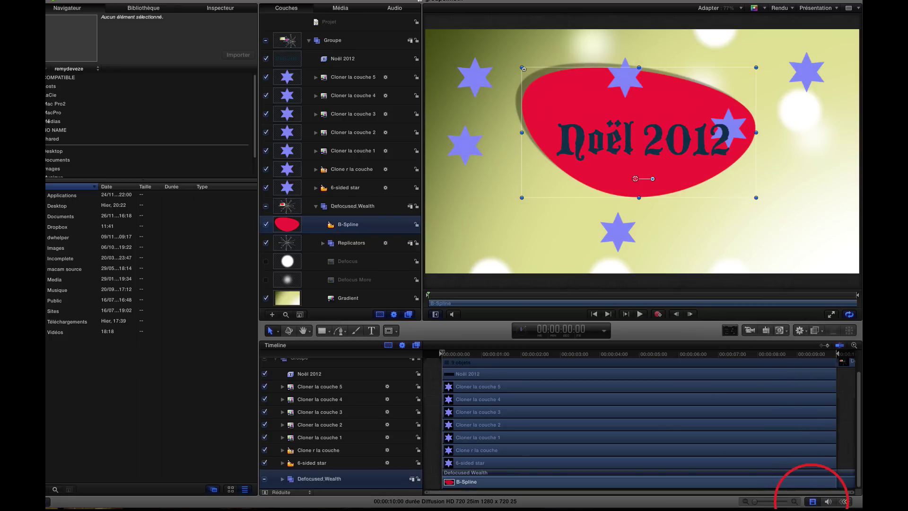
click(813, 502)
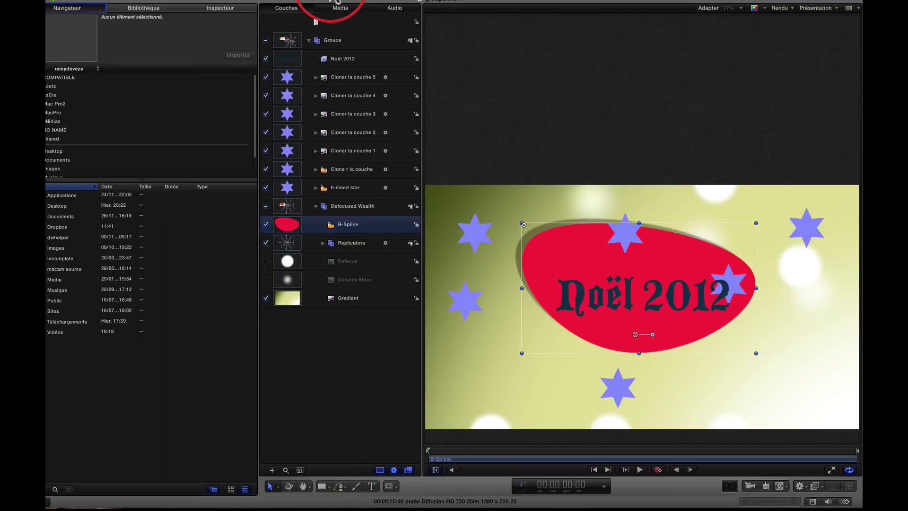
- Narrow the browser pane and the layers list, and fit the canvas to the enlarged viewer
drag(257, 14, 194, 19)
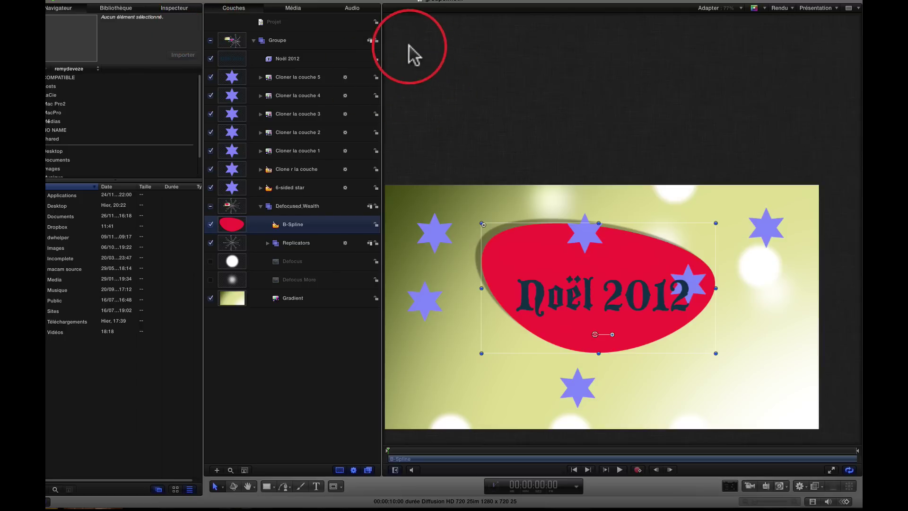
drag(381, 44, 374, 43)
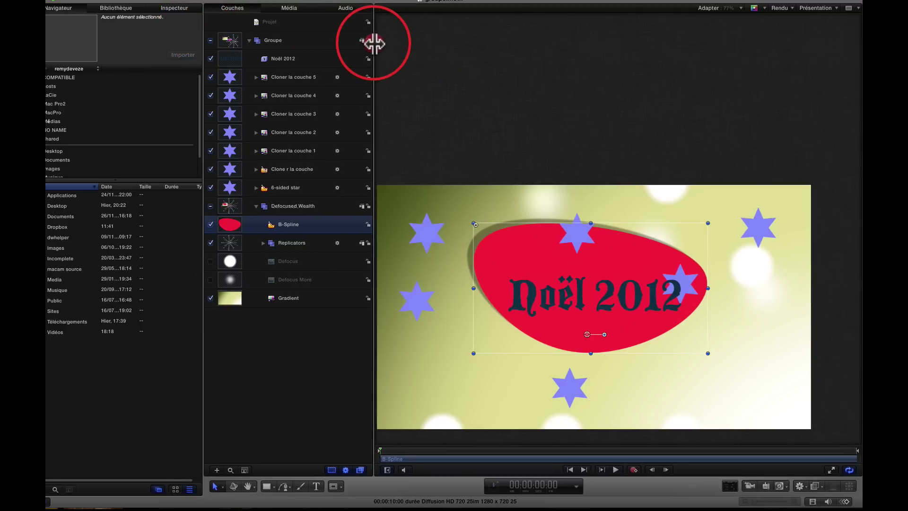
click(741, 9)
click(710, 30)
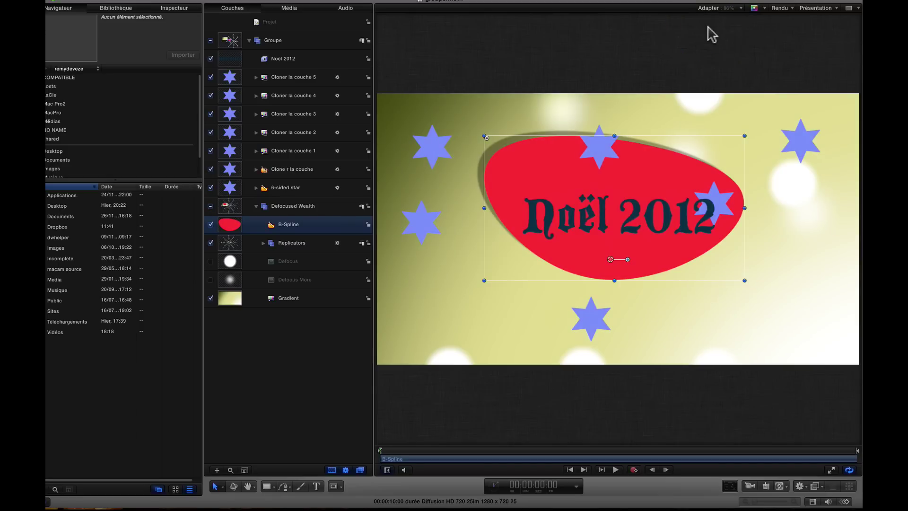
key(space)
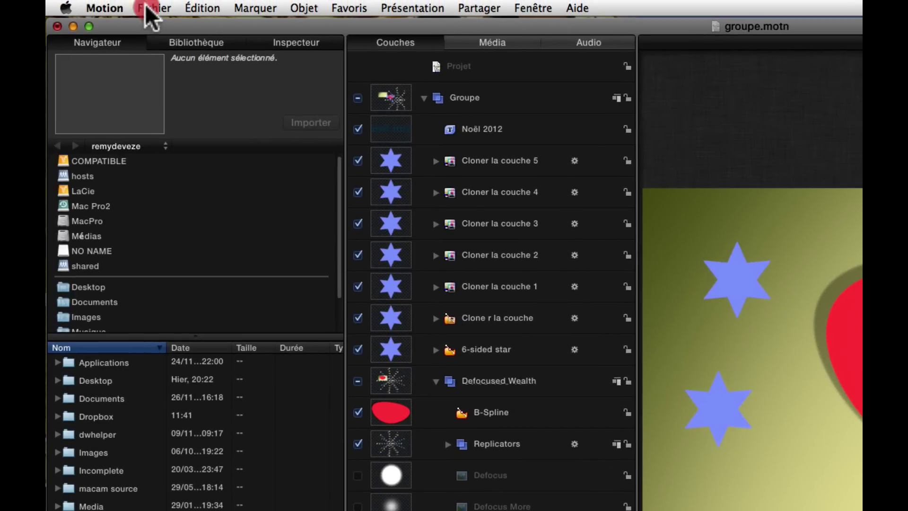
- Try to import essai.psd from the Desktop with all its layers (Toutes les couches)
click(153, 7)
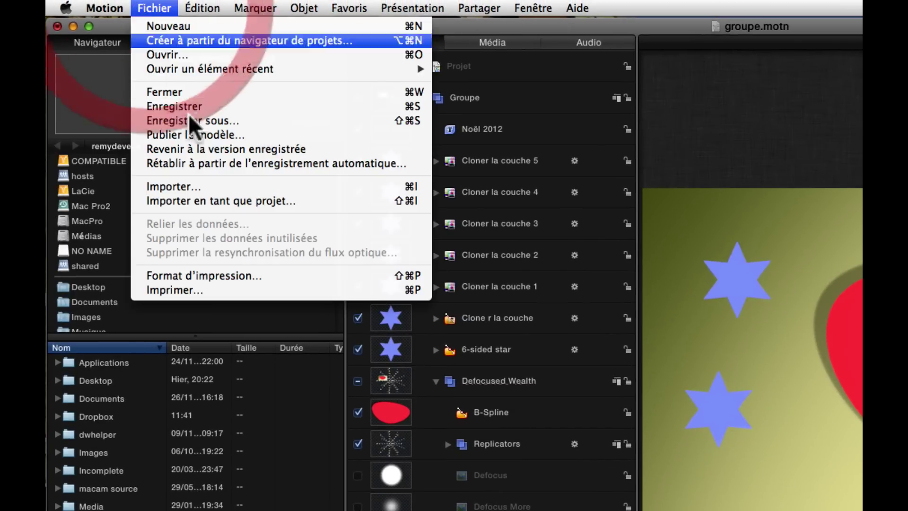
click(206, 186)
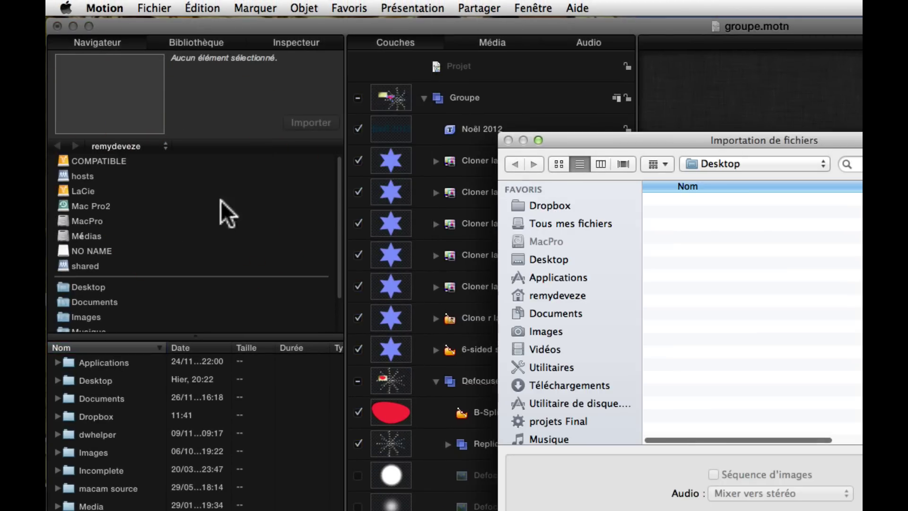
click(697, 252)
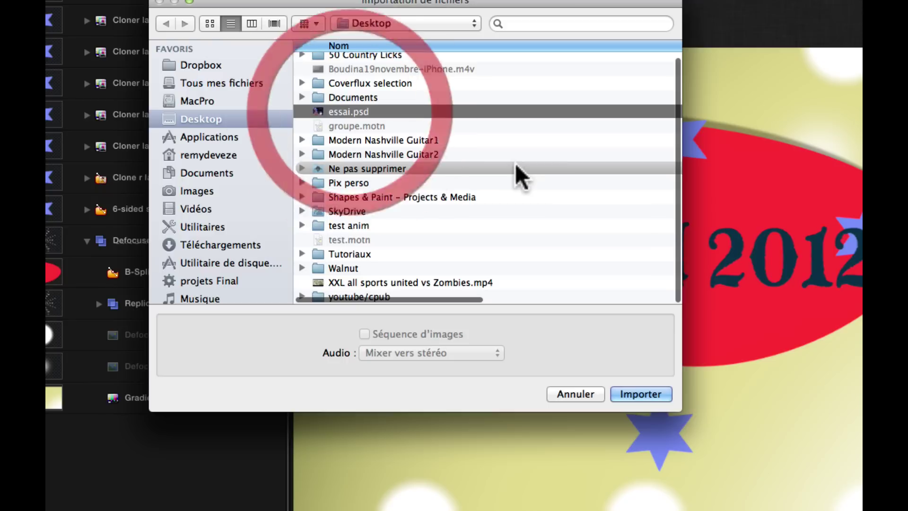
click(626, 395)
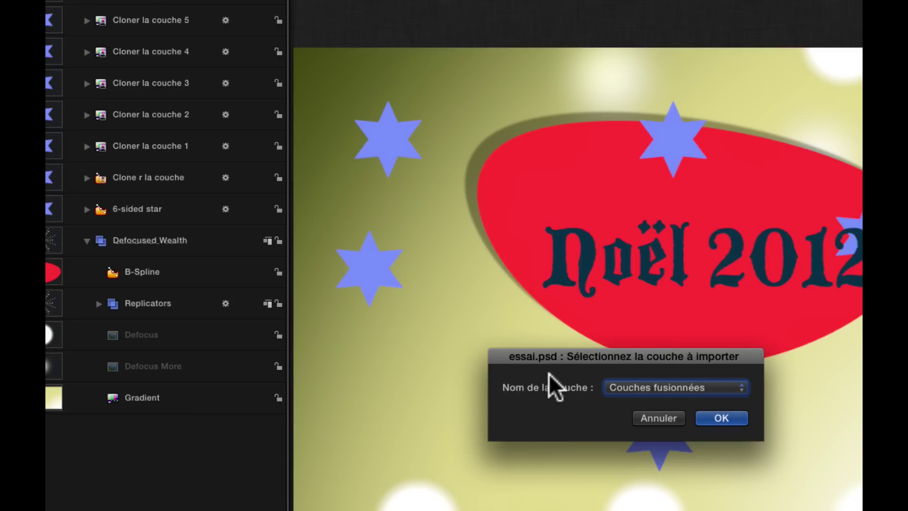
click(738, 392)
click(709, 400)
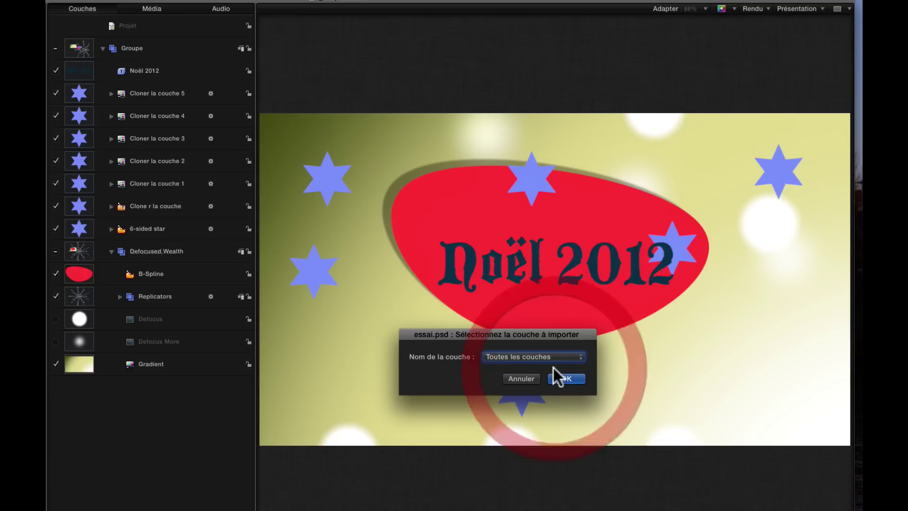
click(563, 378)
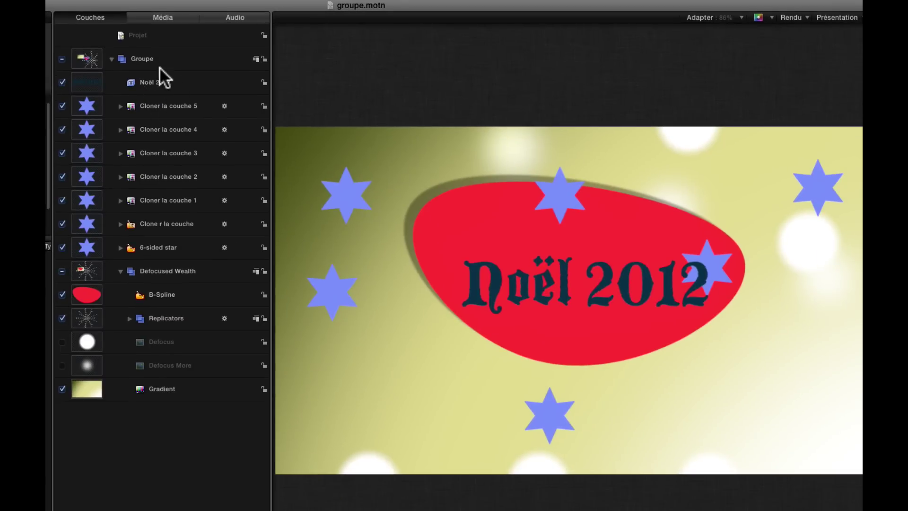
- Collapse and re-expand Groupe, select the 6-sided star layer and look at its Cloner la couche command
click(112, 58)
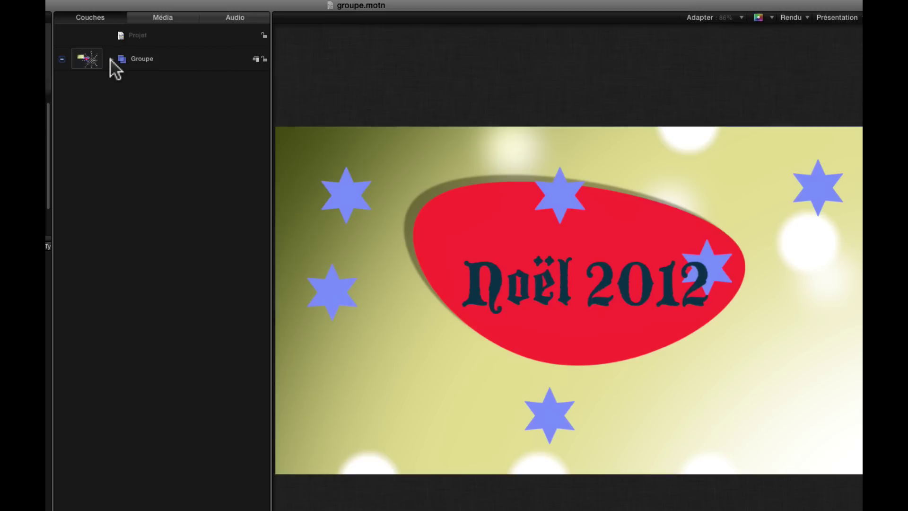
click(111, 59)
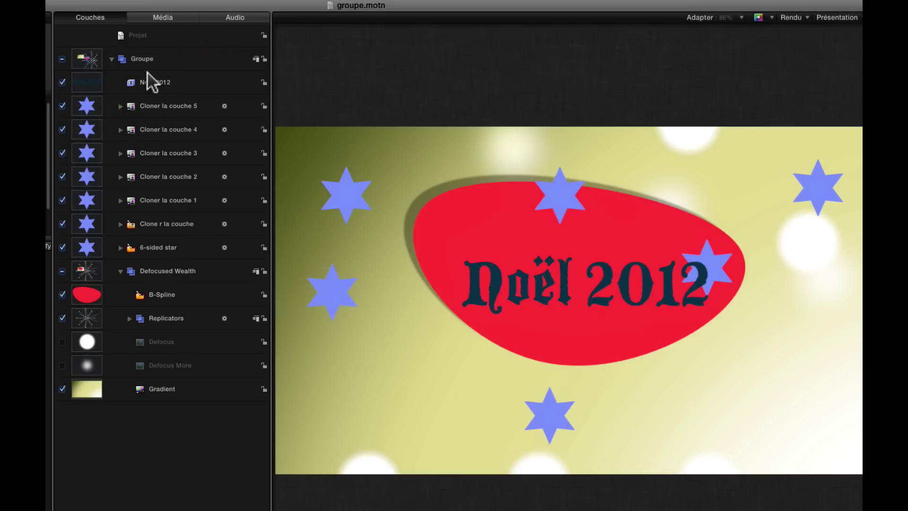
click(163, 246)
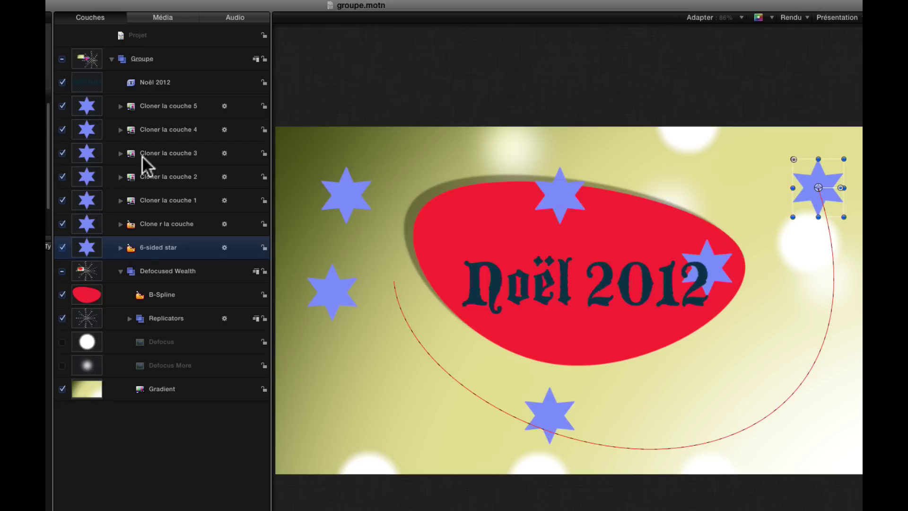
right_click(145, 247)
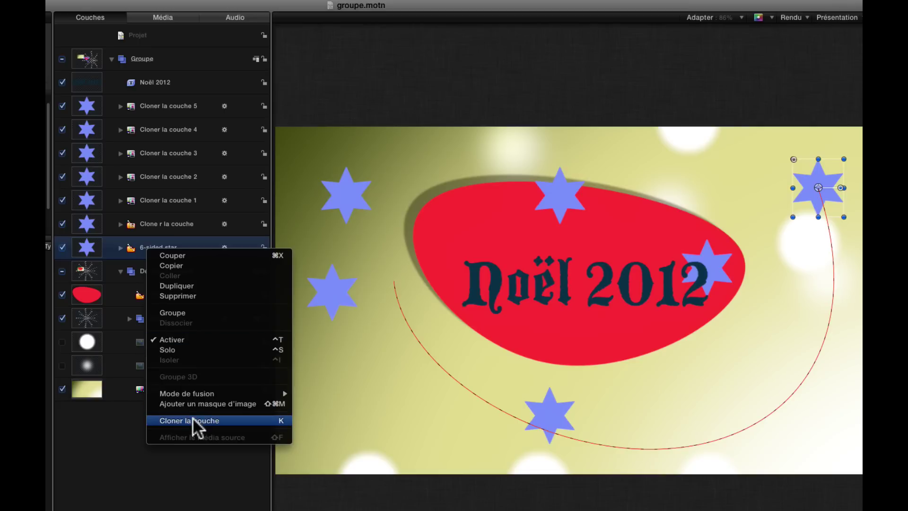
click(100, 457)
- Change the fill colour of the original 6-sided star to turquoise so all its clones follow
key(super+1)
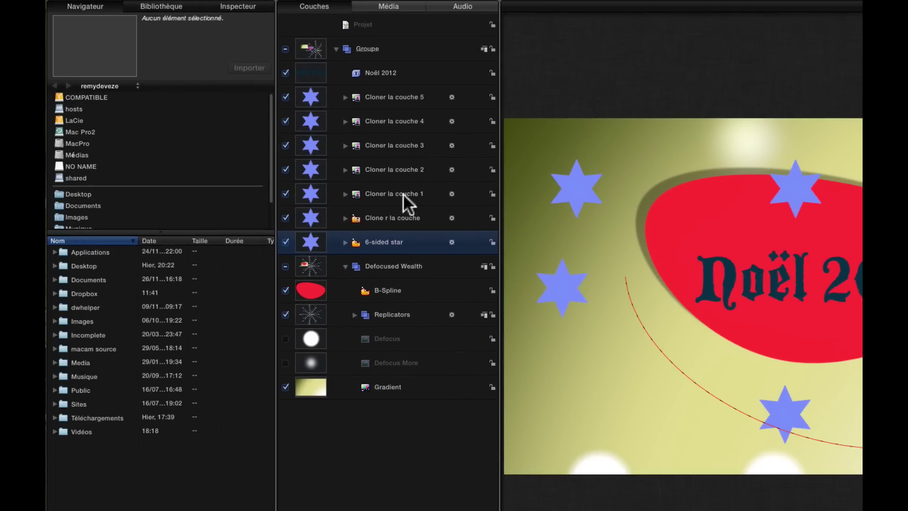
click(243, 10)
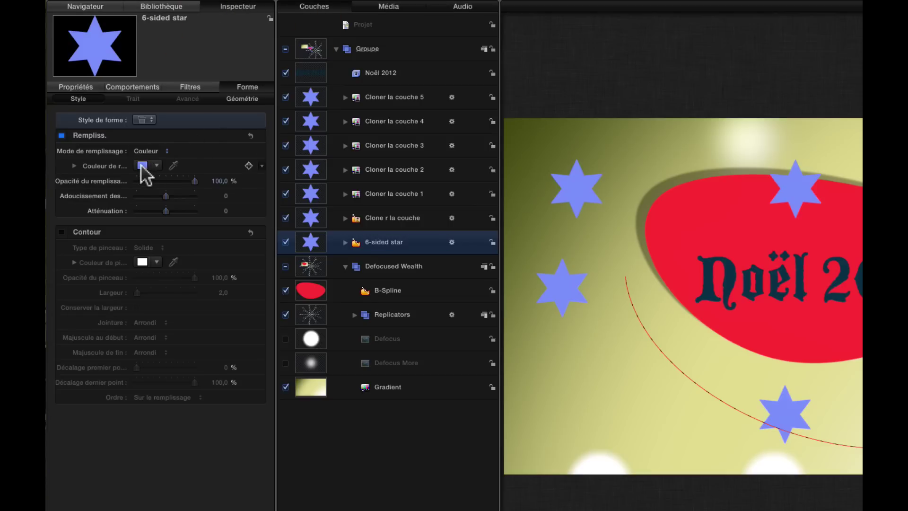
click(142, 165)
click(431, 452)
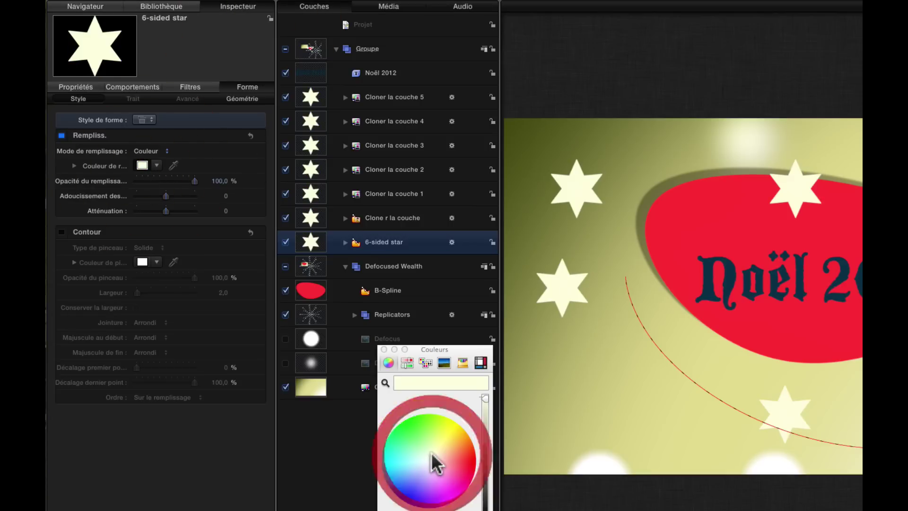
drag(436, 470, 396, 456)
click(383, 349)
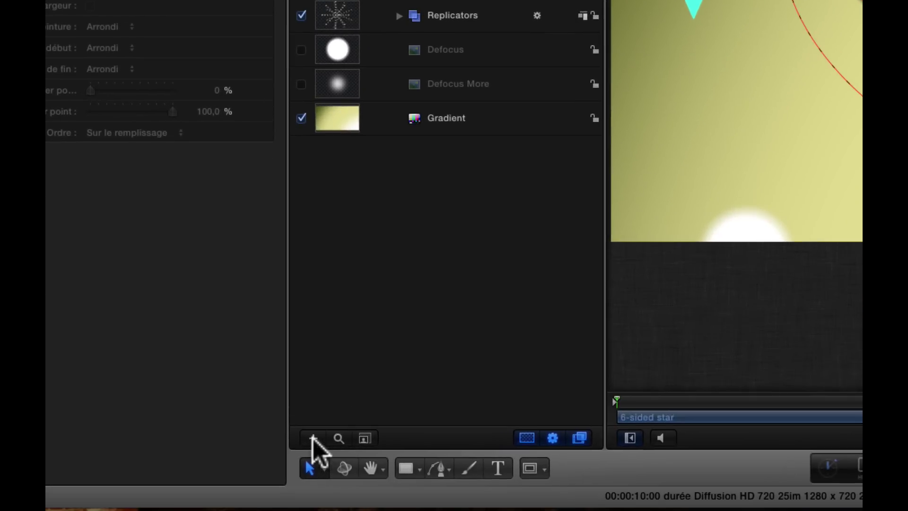
- Add a new group above the 6-sided star layer and rename it étoiles
click(312, 437)
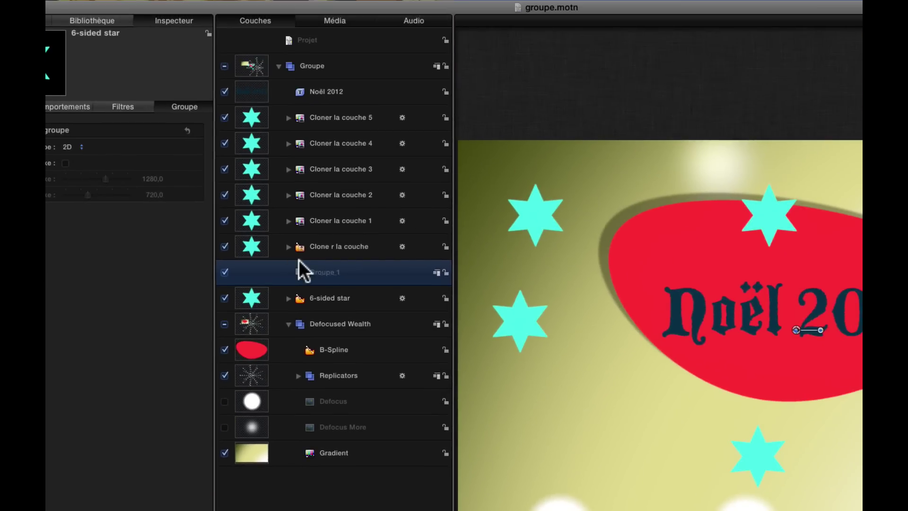
double_click(331, 273)
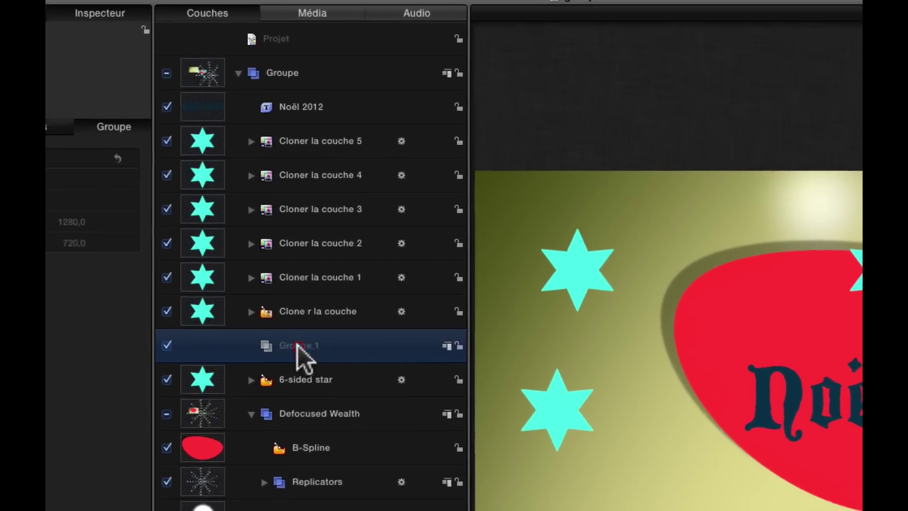
text(é)
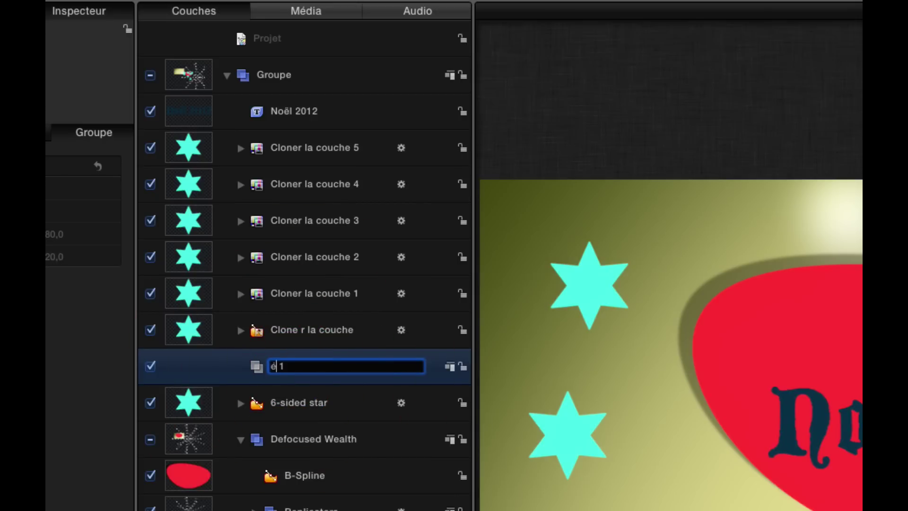
text(toiles)
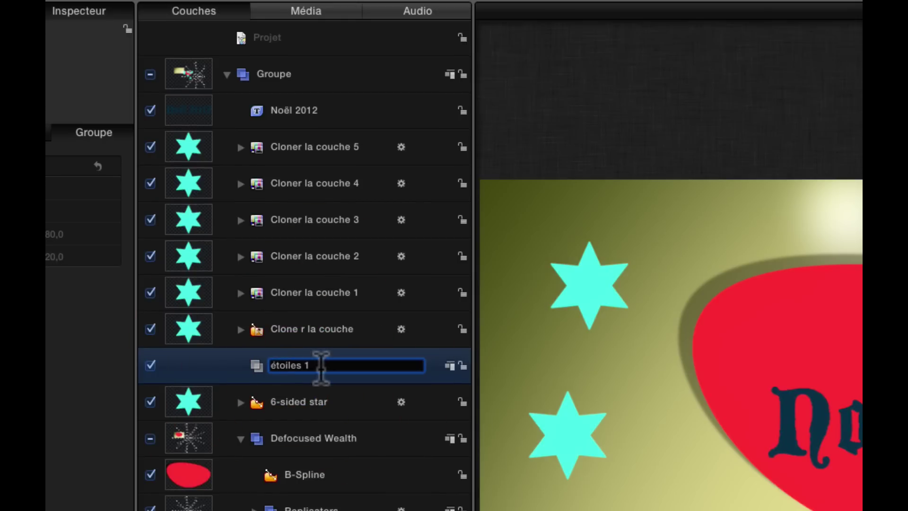
click(318, 366)
key(BackSpace)
key(BackSpace)
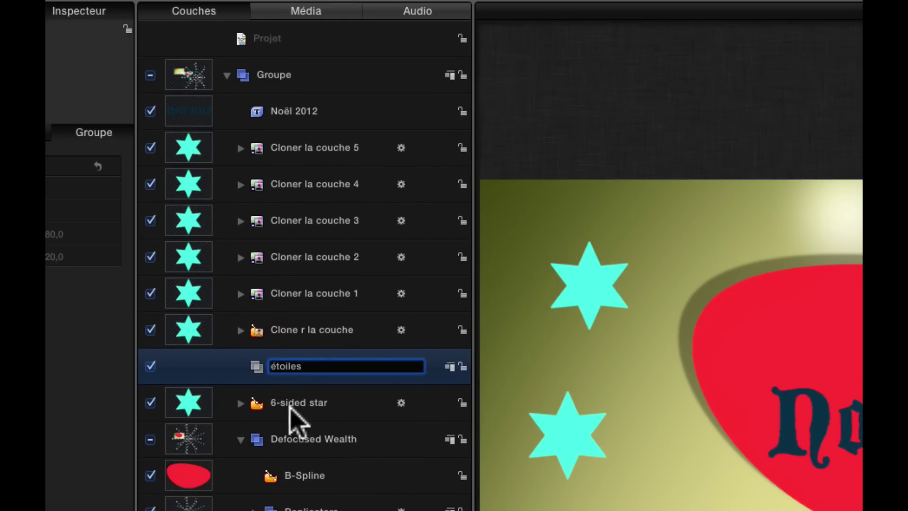
- Move the B-Spline, 6-sided star and Clone r la couche layers into the étoiles group
drag(300, 477, 285, 371)
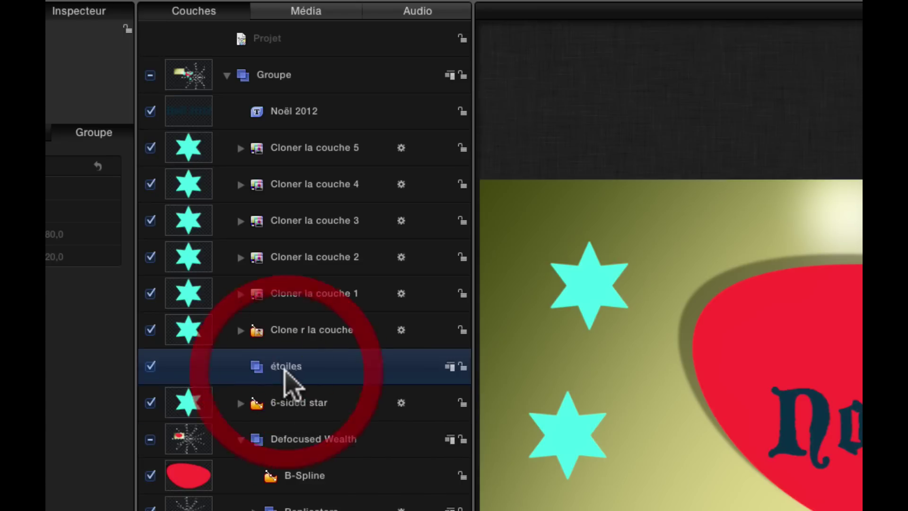
drag(283, 440, 286, 365)
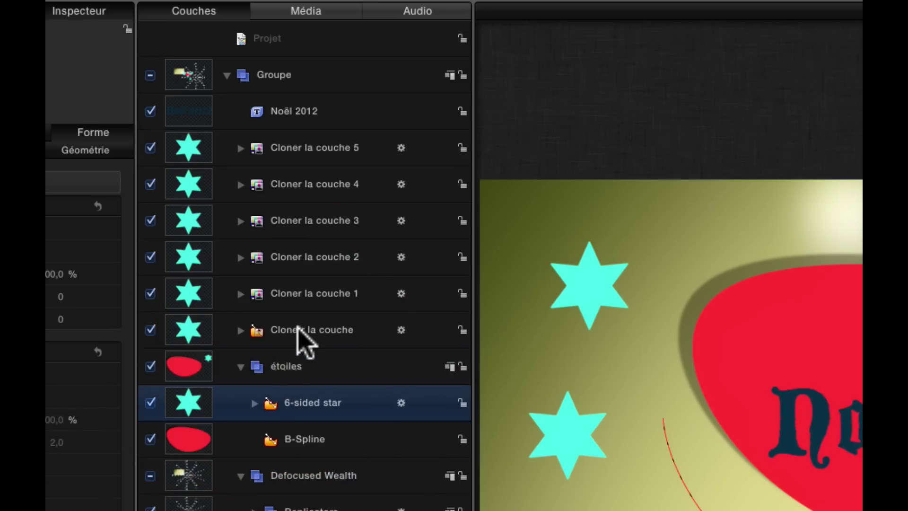
mouse_move(295, 335)
mouse_down()
mouse_move(282, 391)
mouse_move(278, 373)
mouse_move(289, 371)
mouse_up()
- Move the layers Cloner la couche 1 through Cloner la couche 5 together into the étoiles group
click(300, 293)
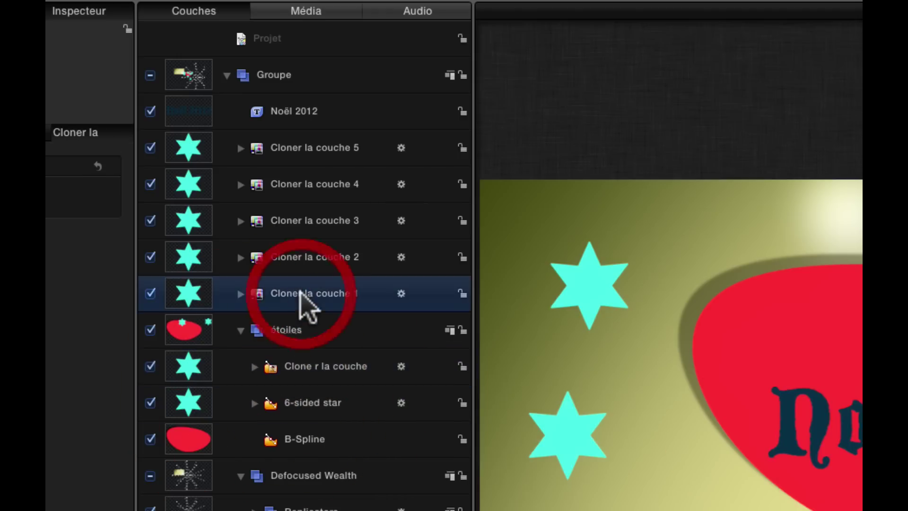
shift+click(317, 147)
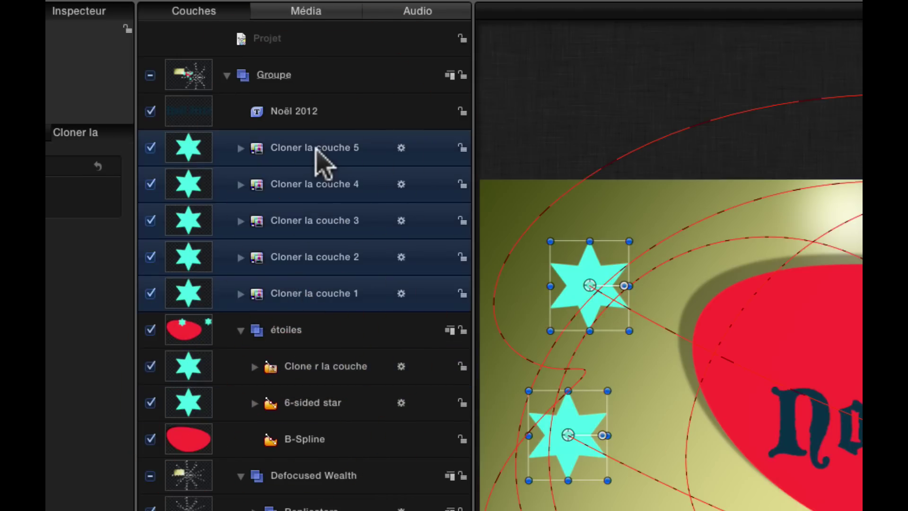
drag(317, 149, 295, 334)
drag(295, 335, 294, 332)
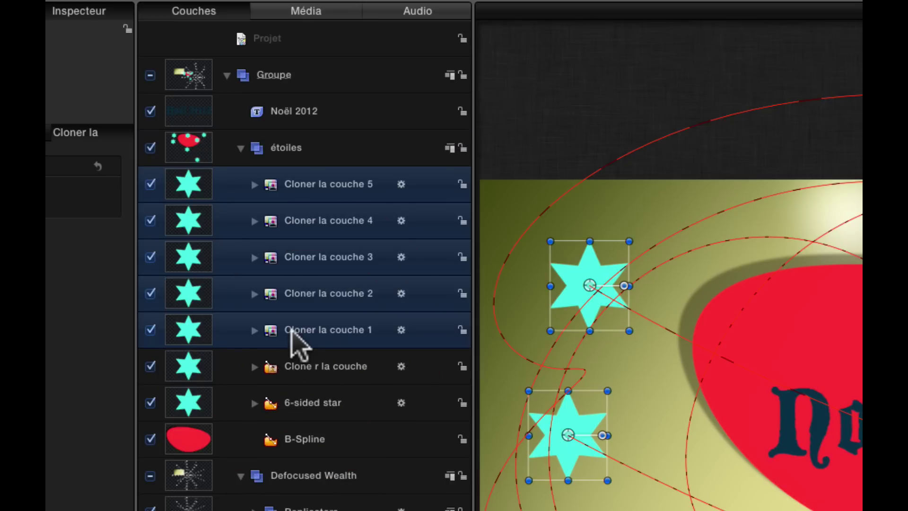
- Collapse the étoiles group and move it out of Groupe to the project's top level, above Groupe
click(241, 148)
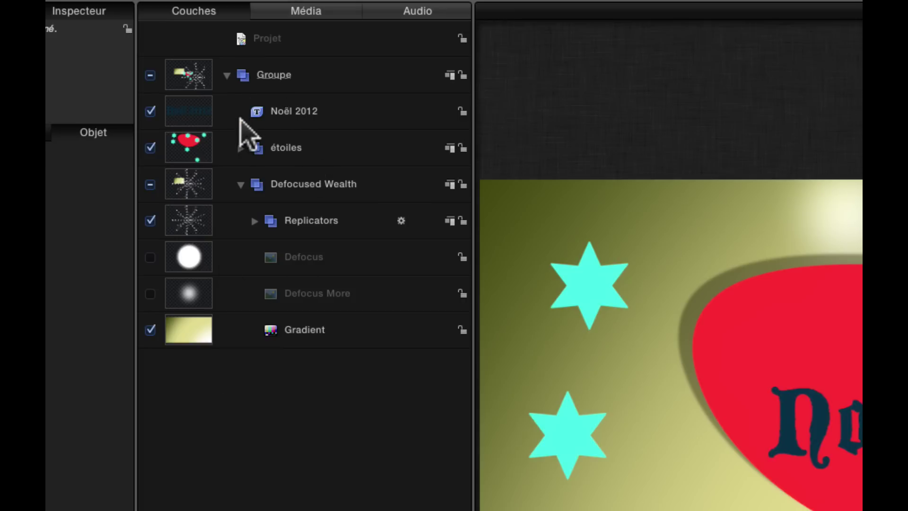
key(Up)
click(240, 147)
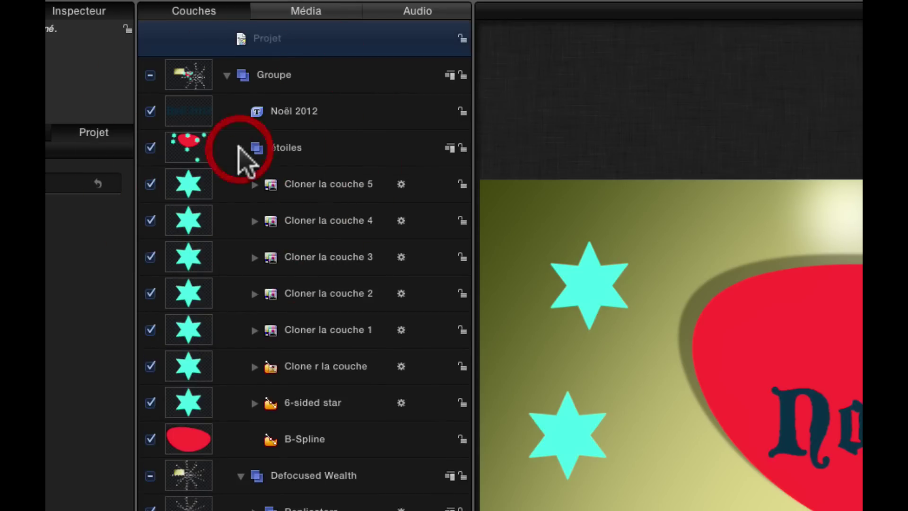
click(240, 148)
click(226, 75)
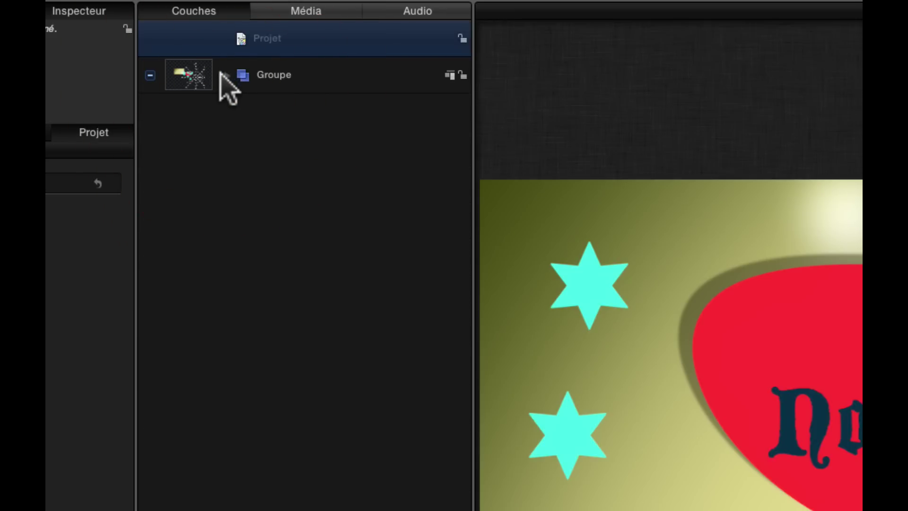
click(226, 74)
drag(277, 147, 239, 59)
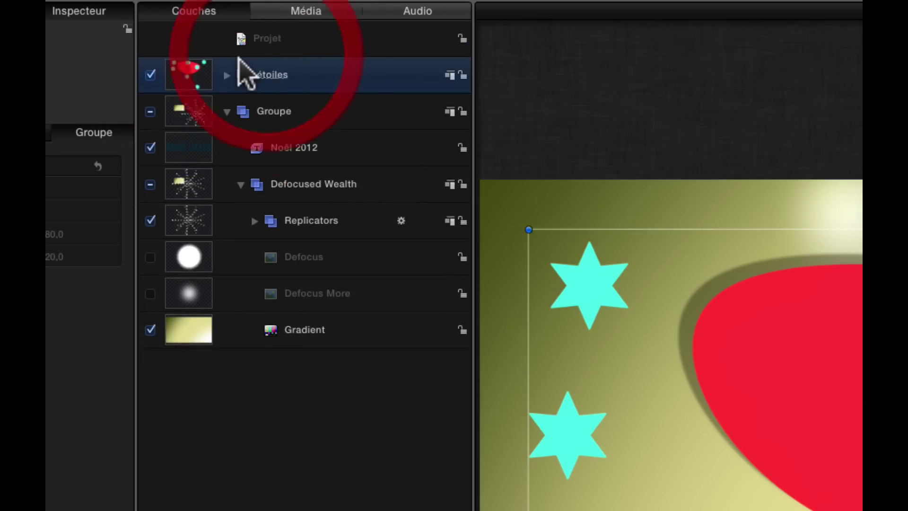
- Move Groupe above the étoiles group, then expand Groupe and collapse its Defocused Wealth subgroup
click(227, 111)
drag(269, 114, 274, 80)
click(227, 75)
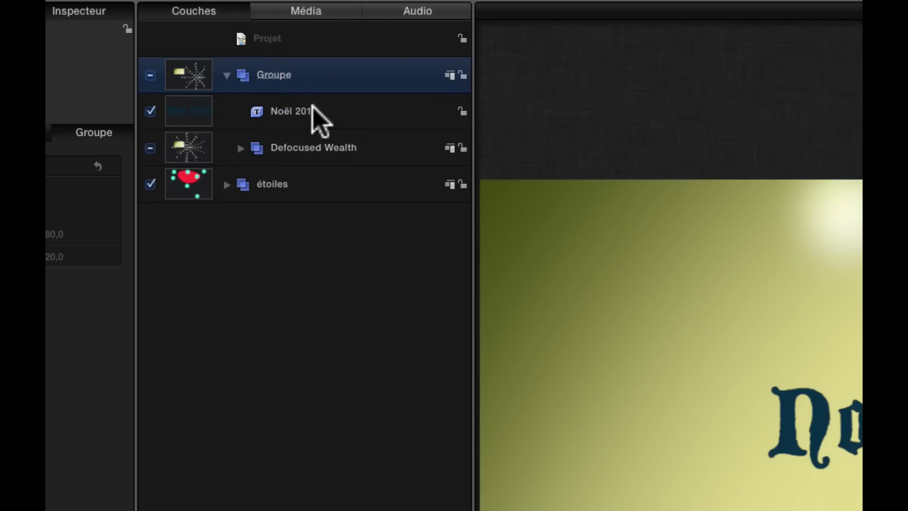
click(150, 148)
click(74, 123)
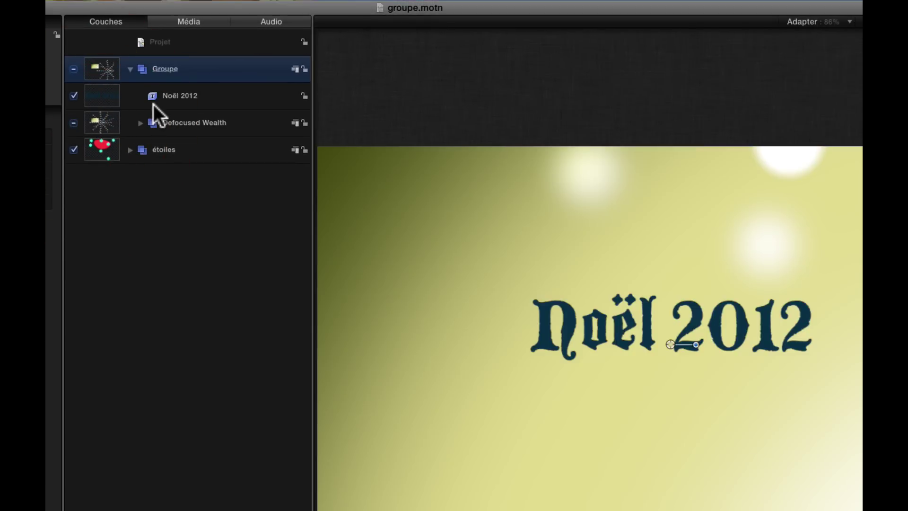
click(129, 149)
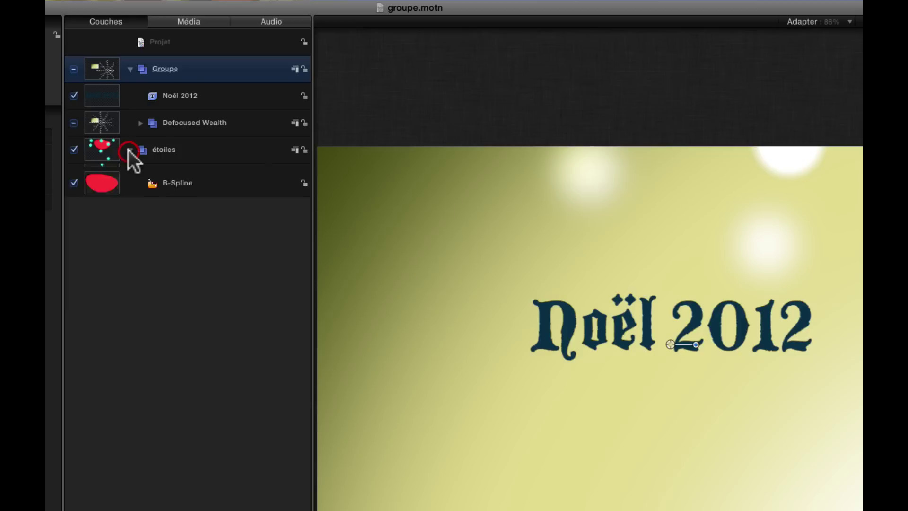
click(128, 150)
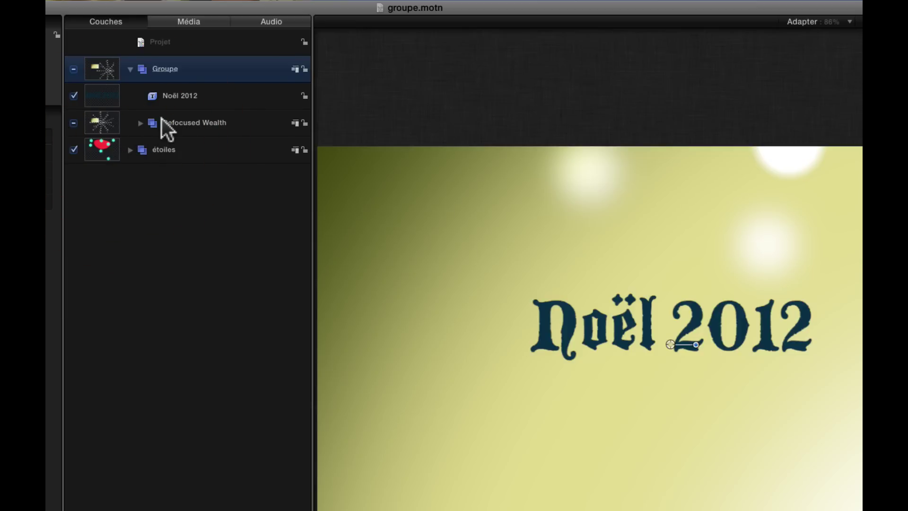
- Rename the Defocused Wealth group as fond d'écran
click(139, 122)
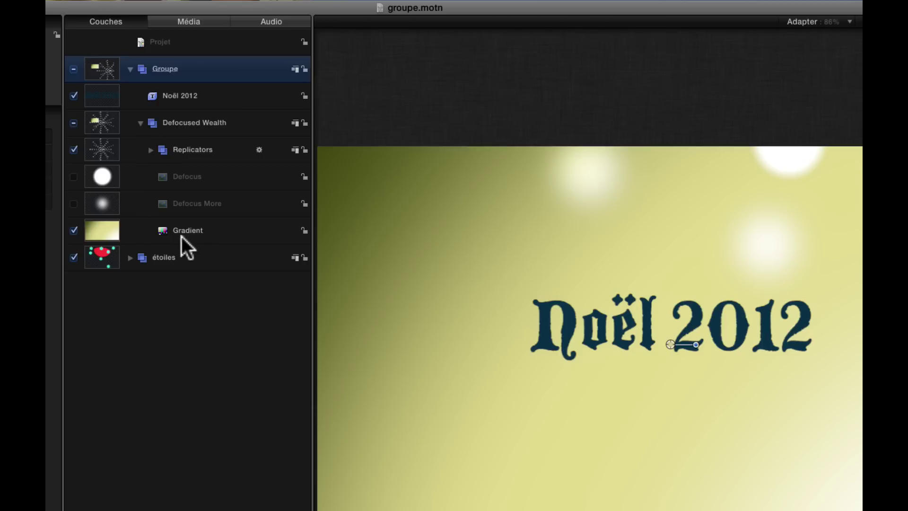
click(139, 122)
click(186, 123)
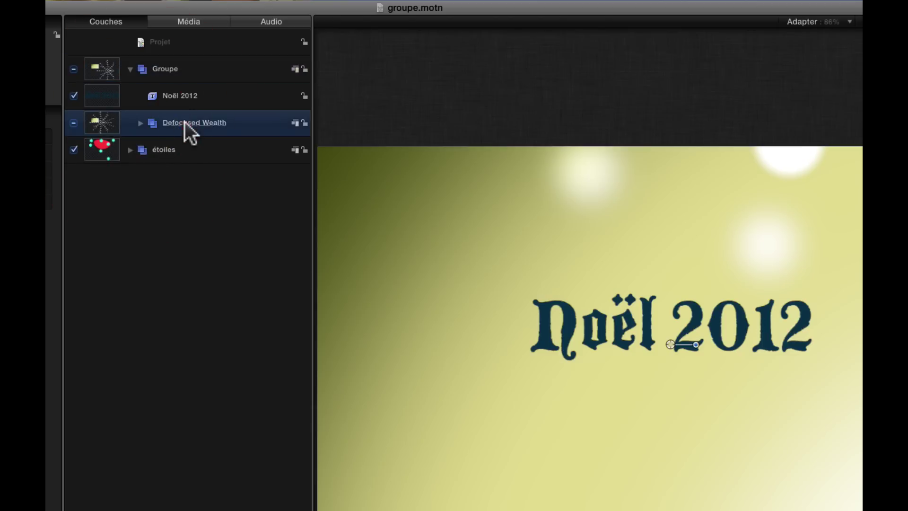
double_click(184, 122)
click(147, 123)
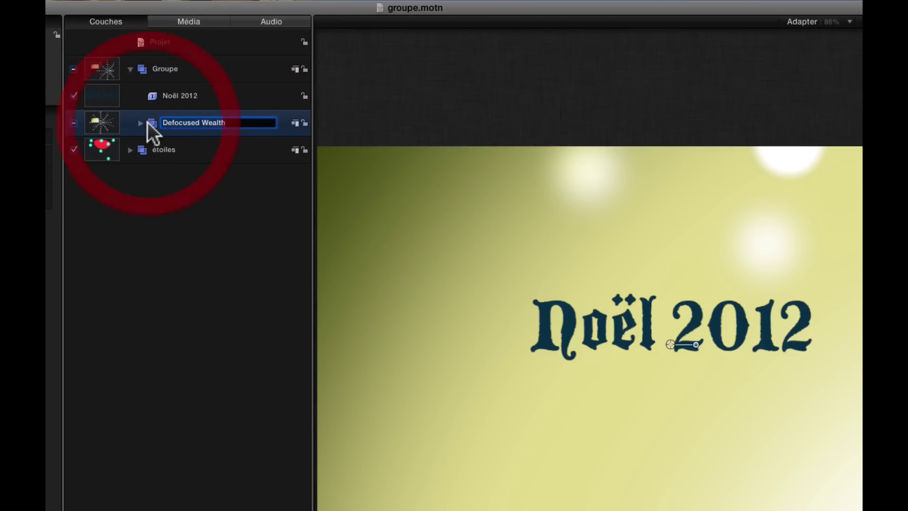
text(fond d'é)
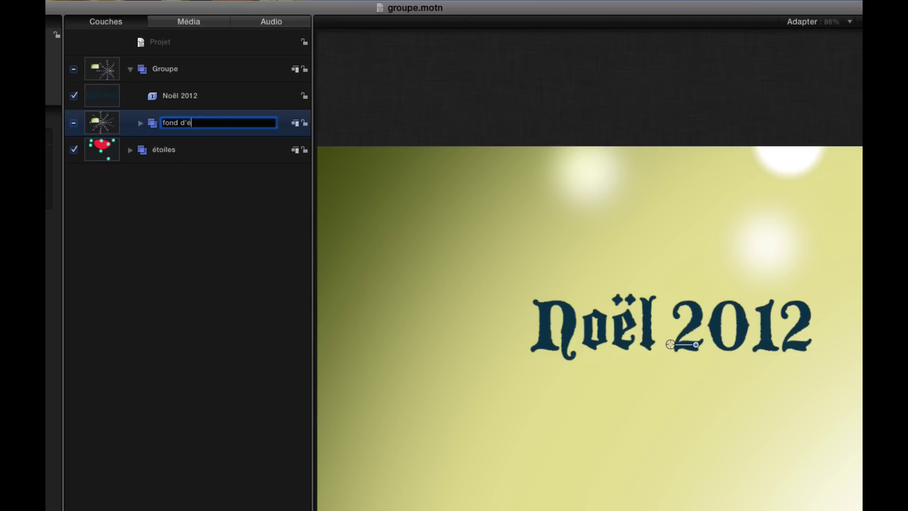
text(cran)
click(134, 120)
- Move the fond d'écran group out of Groupe to the project's top level and place it below étoiles
drag(214, 118, 171, 489)
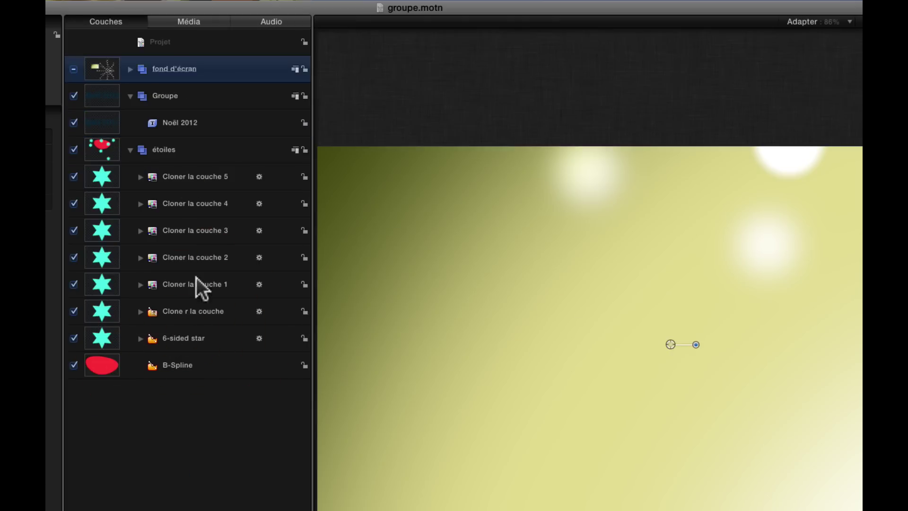
click(130, 149)
click(130, 95)
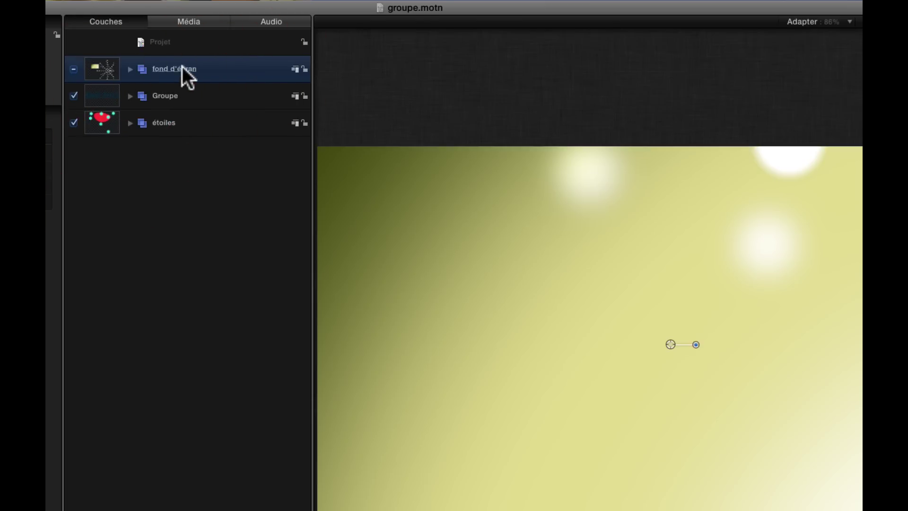
drag(181, 69, 190, 129)
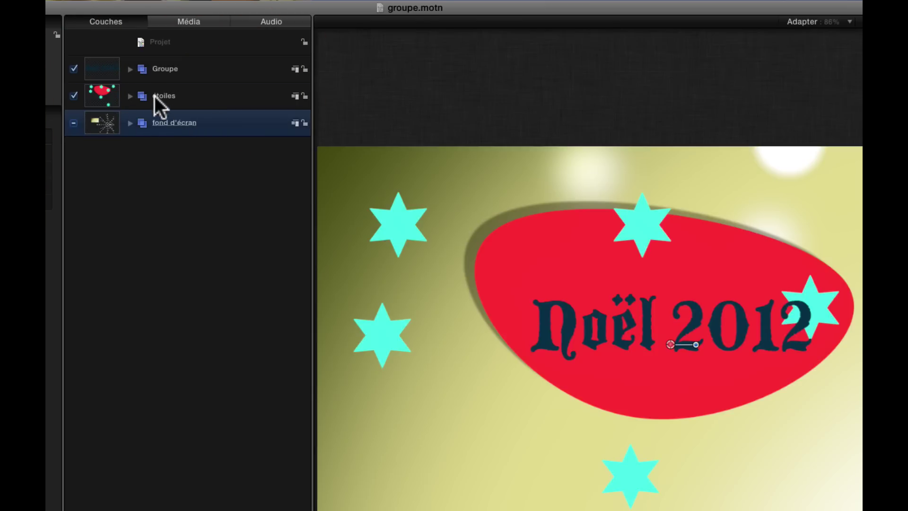
- Rename the B-Spline layer in the étoiles group as cadre rouge
click(131, 96)
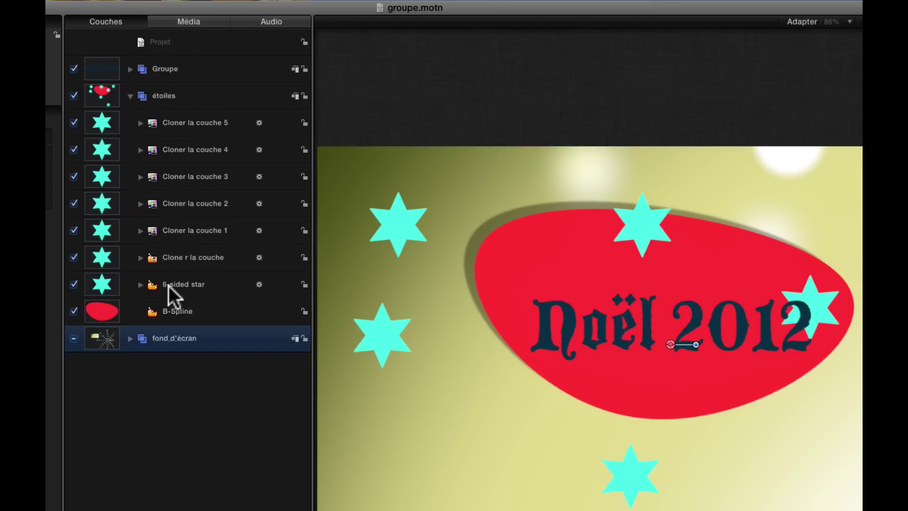
double_click(181, 311)
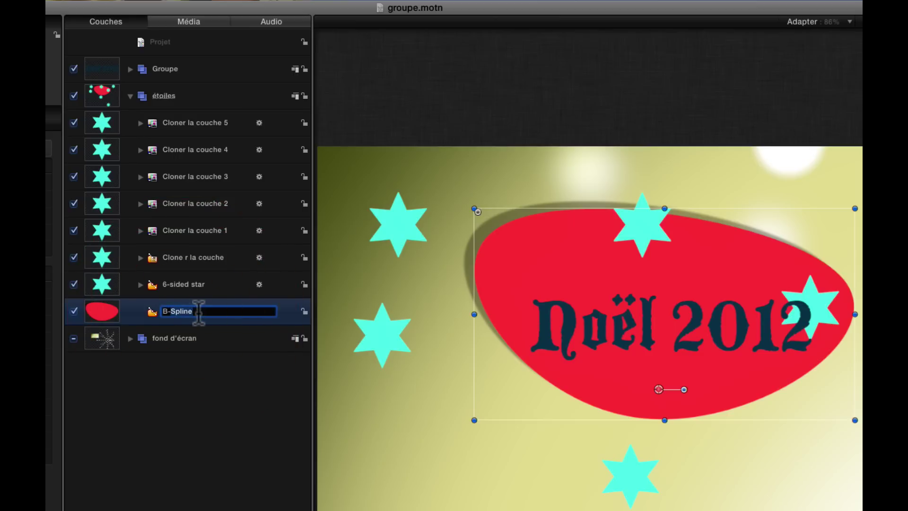
text(B)
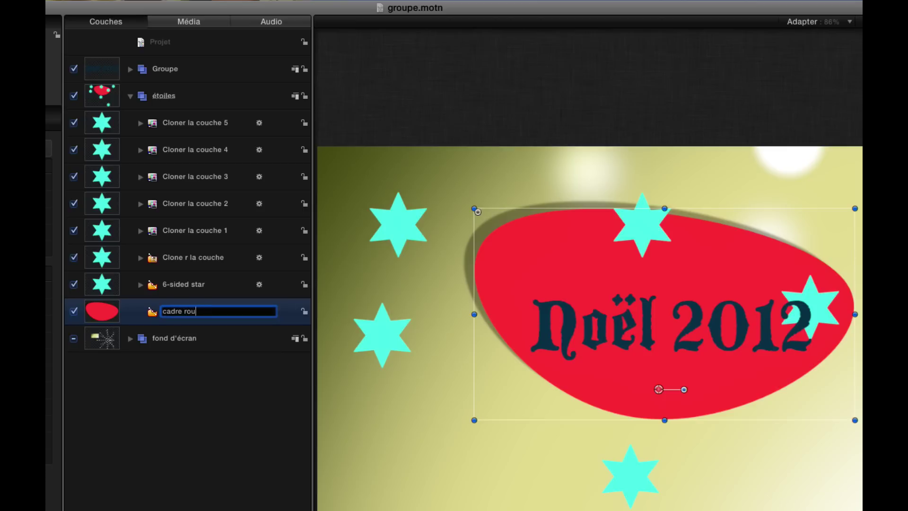
text(adre rouge)
click(119, 305)
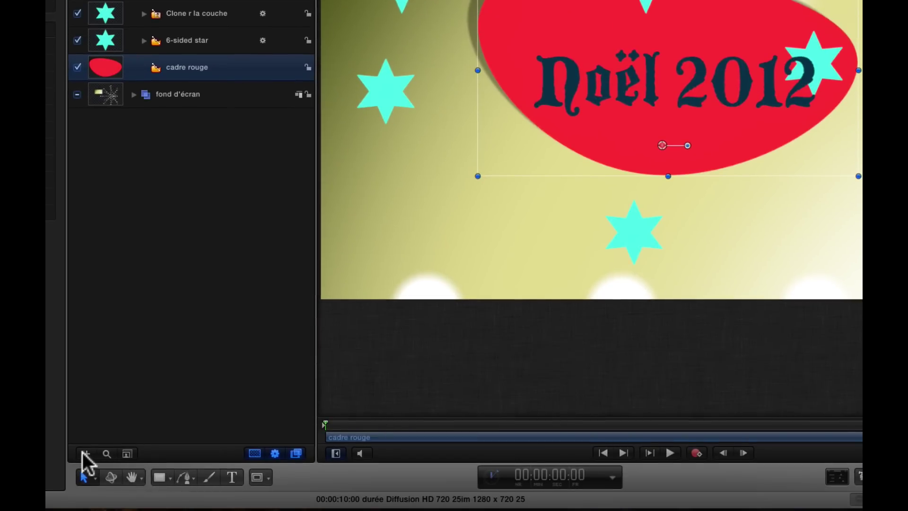
- Add a new group directly above the cadre rouge layer and name it cadre rouge
click(84, 453)
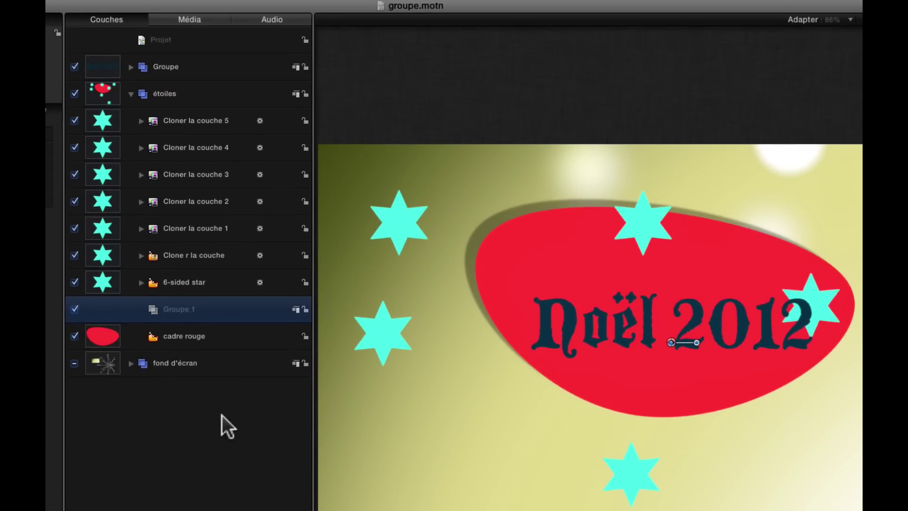
click(189, 311)
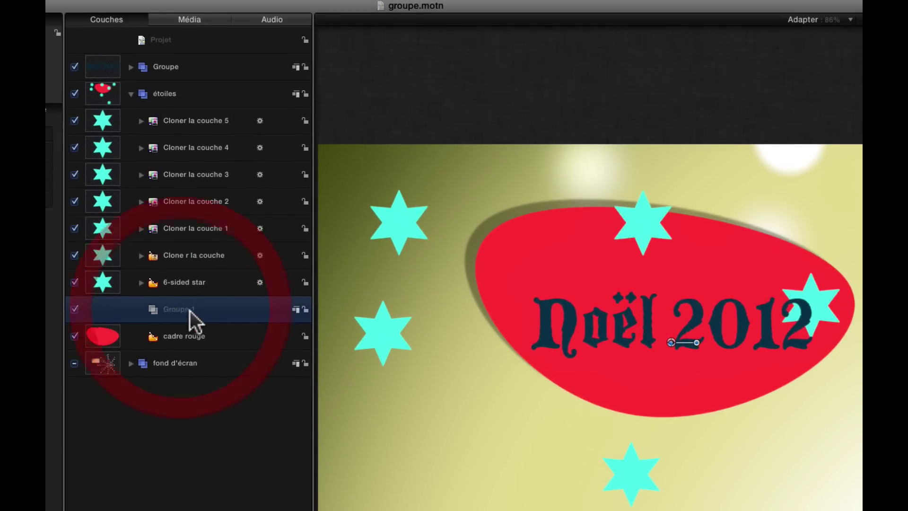
click(186, 310)
click(176, 311)
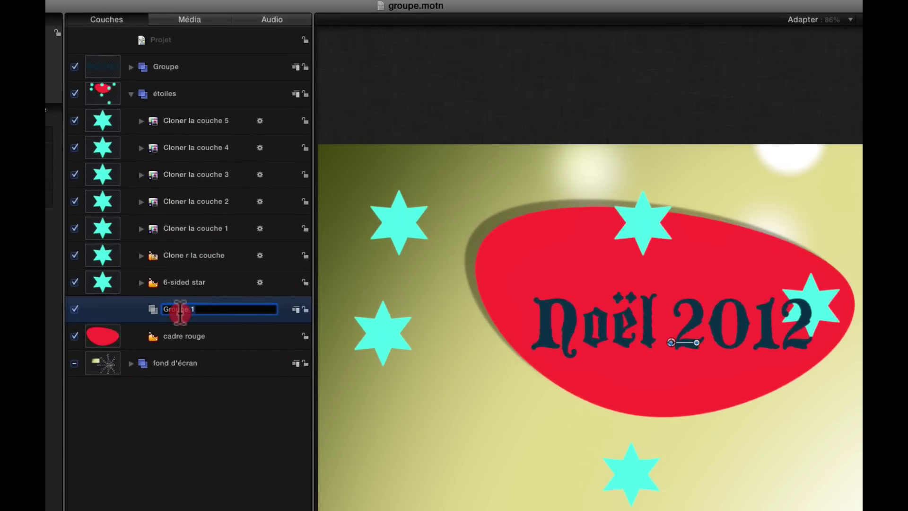
text(cadre ro)
- Move the cadre rouge layer into the cadre rouge group and collapse the group
drag(129, 306, 161, 311)
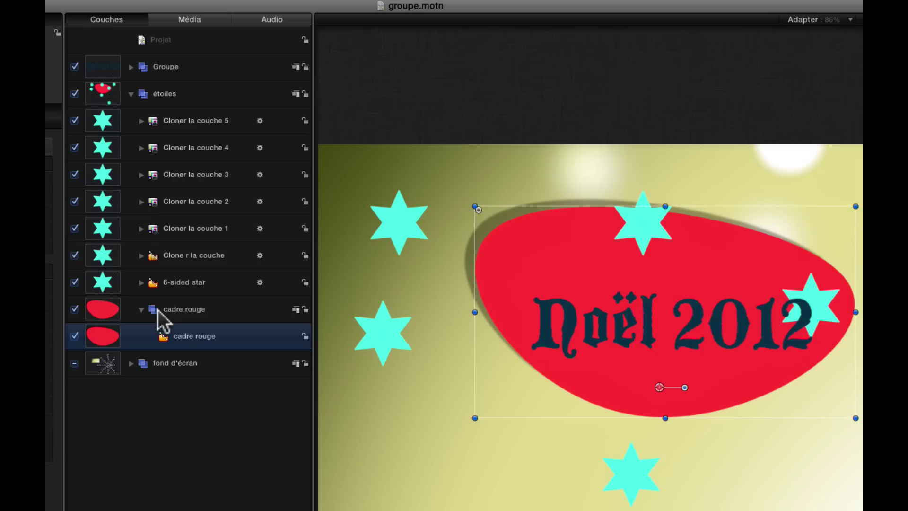
click(141, 310)
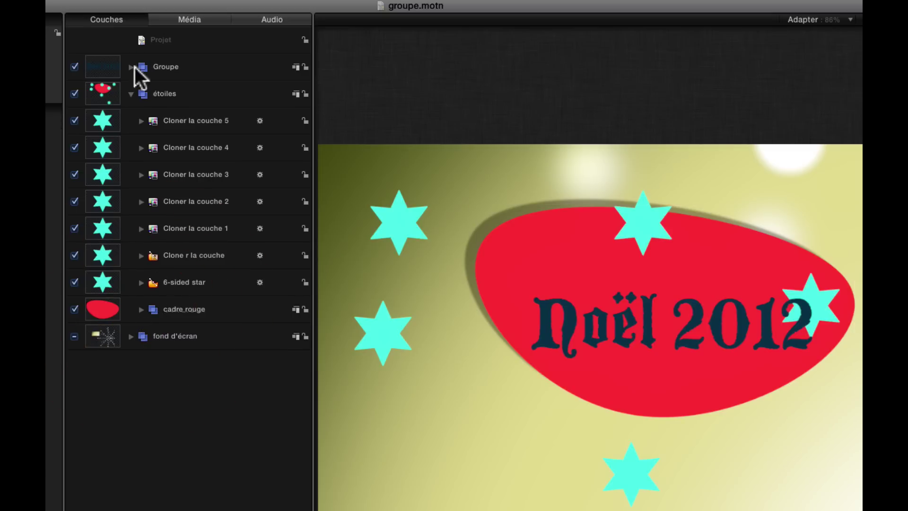
click(131, 93)
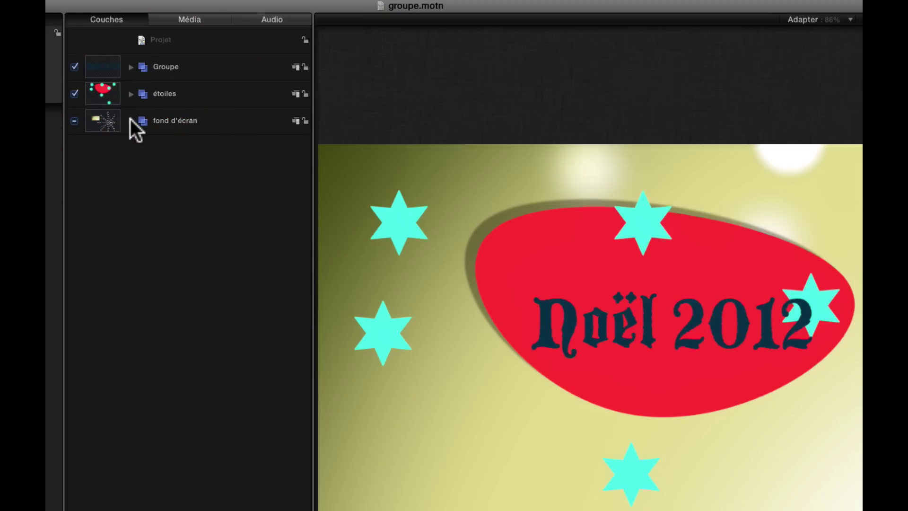
- Move the cadre rouge group out of étoiles to the project's top level, above Groupe, and collapse the other groups
click(131, 93)
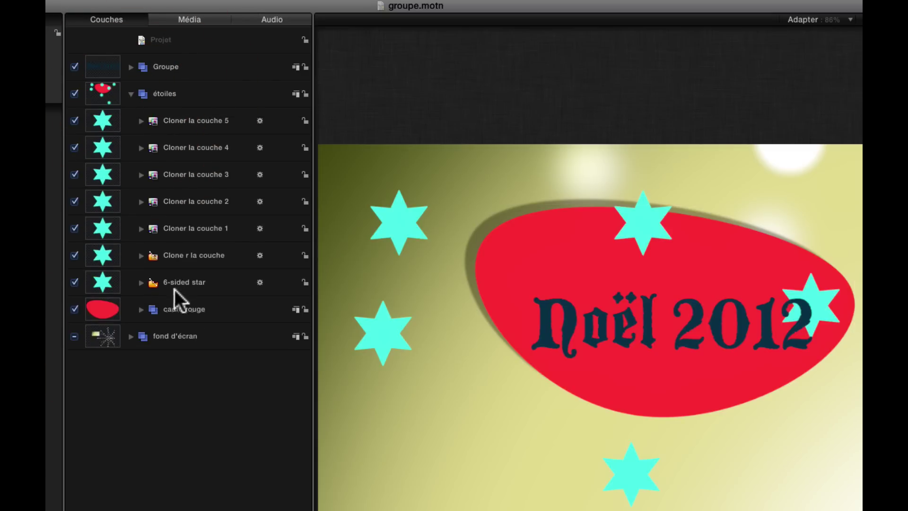
drag(171, 304, 178, 83)
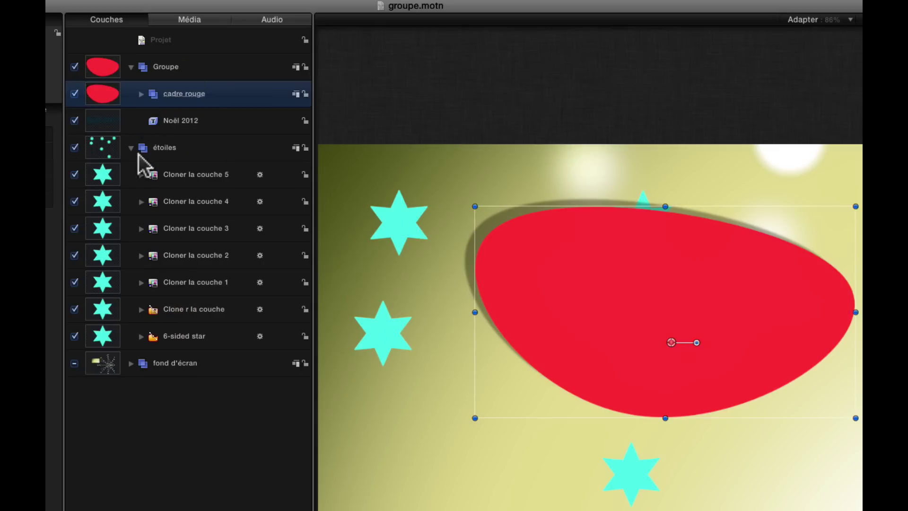
click(132, 148)
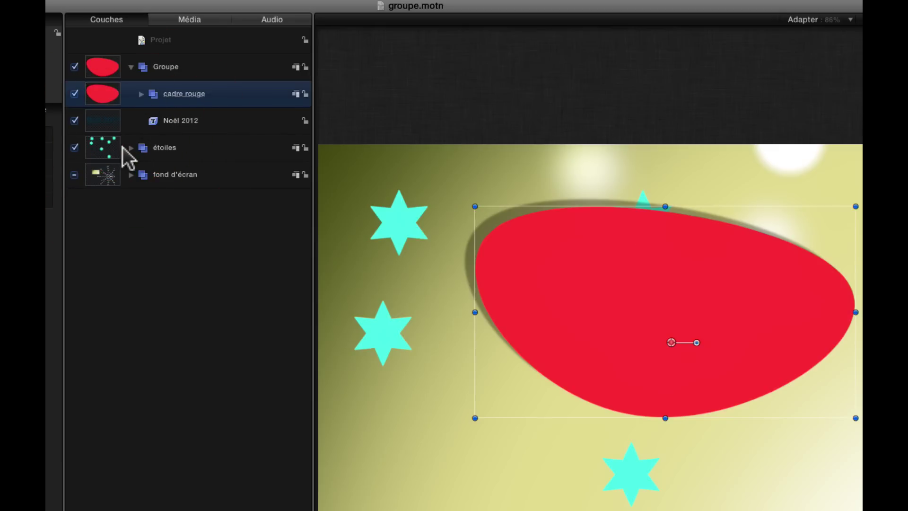
drag(166, 93, 158, 55)
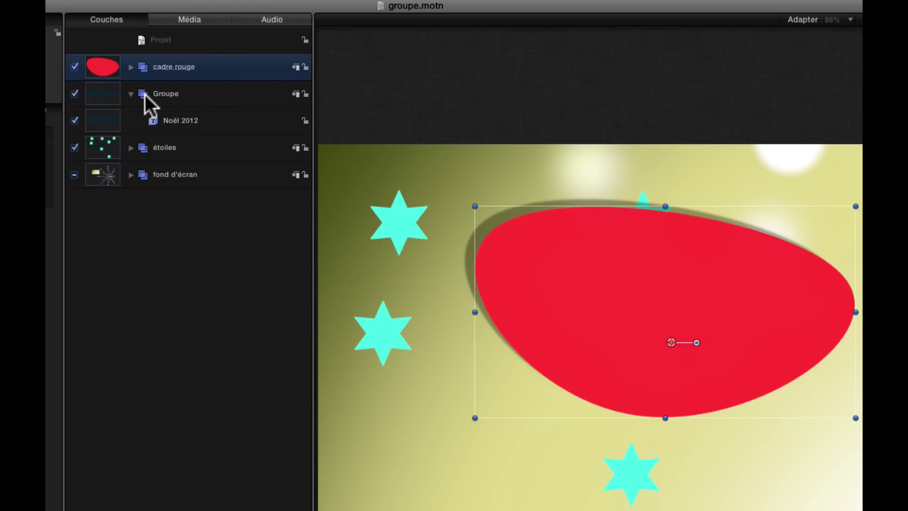
click(131, 93)
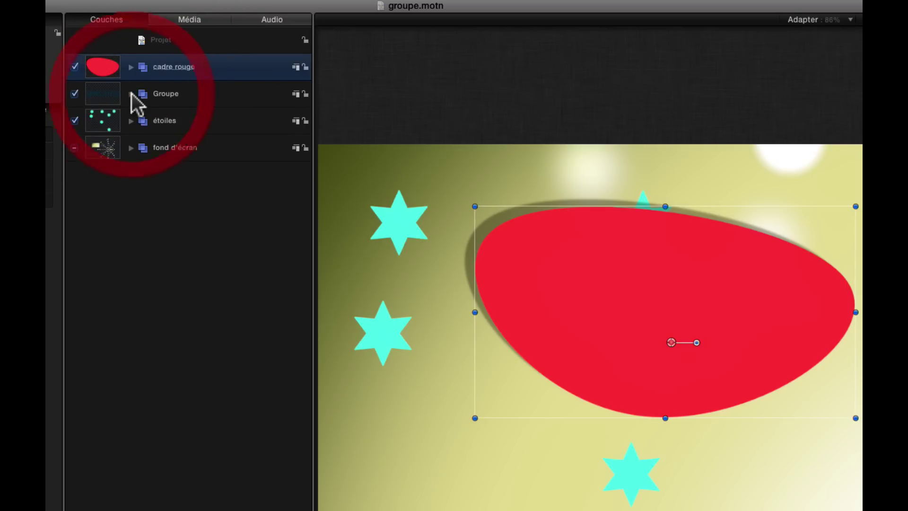
- Rename Groupe, which holds the Noël 2012 text, as texte
click(160, 95)
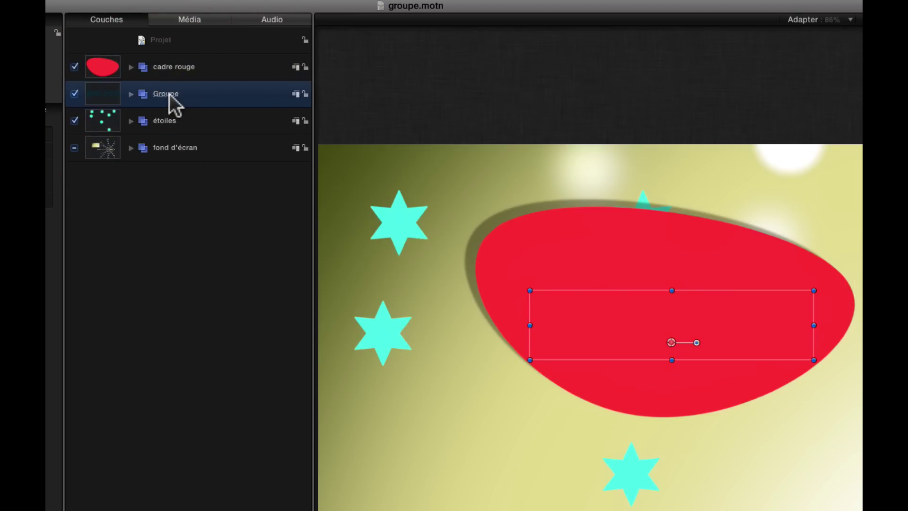
double_click(170, 95)
text(texte)
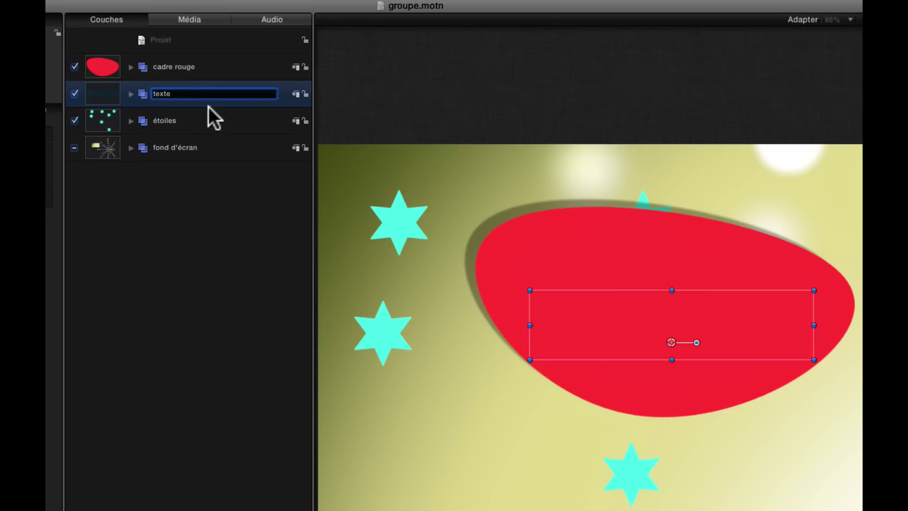
click(211, 113)
- Reorder the groups so that texte is first, followed by cadre rouge, étoiles and fond d'écran
drag(174, 113, 133, 80)
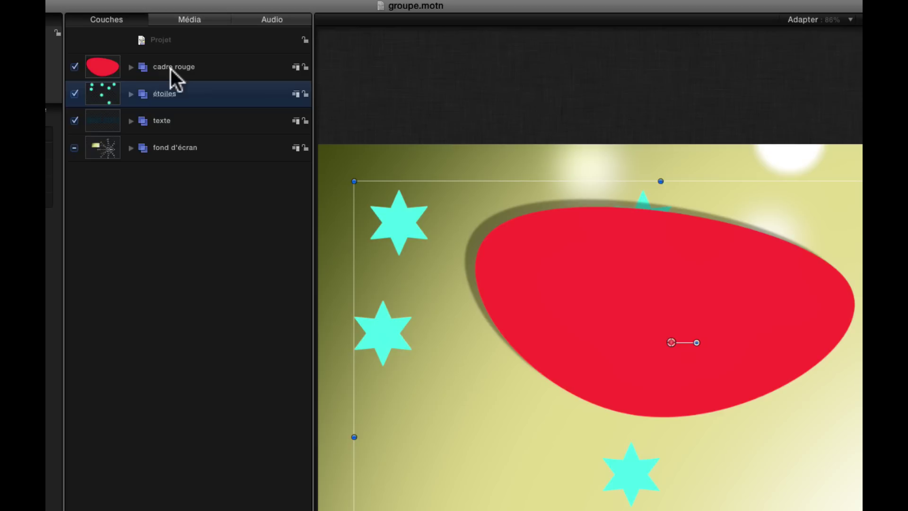
drag(160, 118, 169, 61)
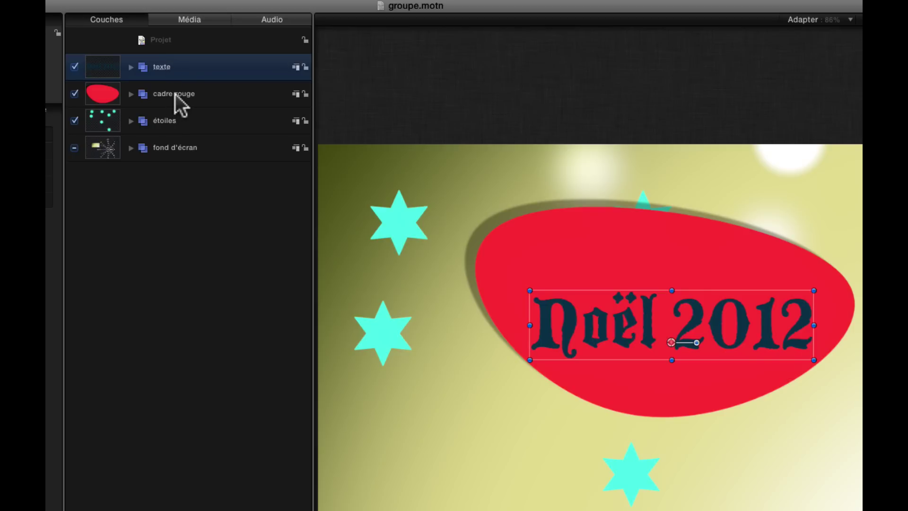
click(131, 66)
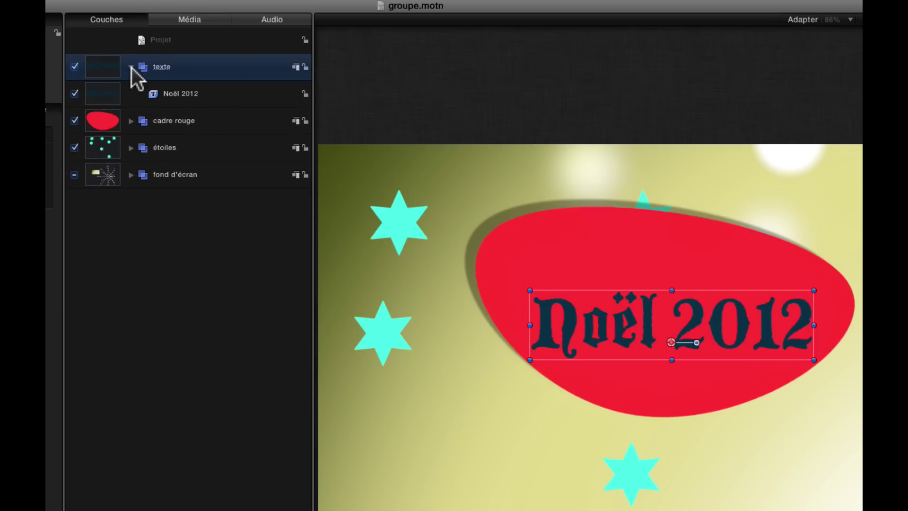
click(132, 67)
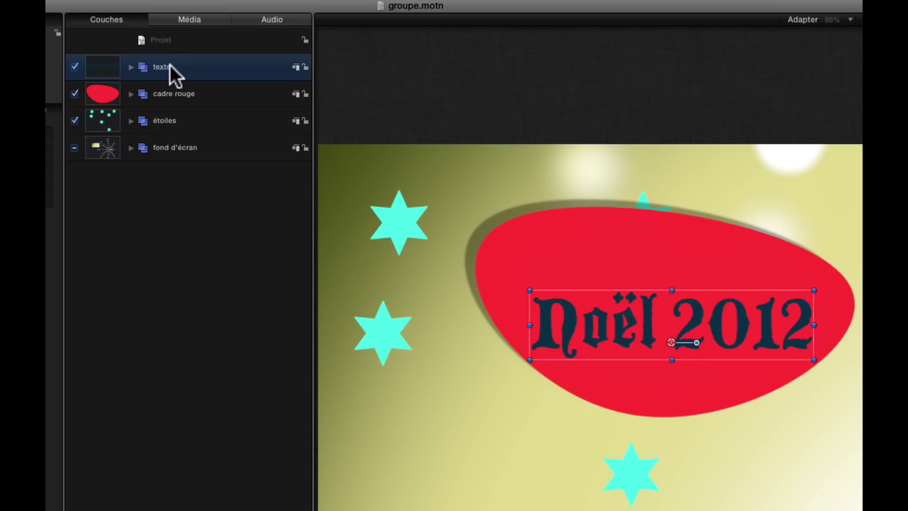
- Duplicate the Noël 2012 text layer inside the texte group
click(131, 66)
click(191, 94)
right_click(191, 93)
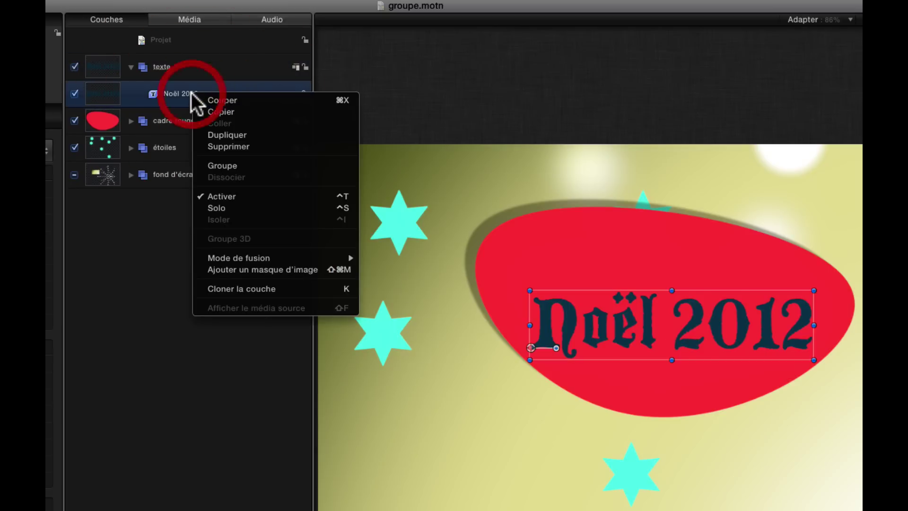
click(225, 135)
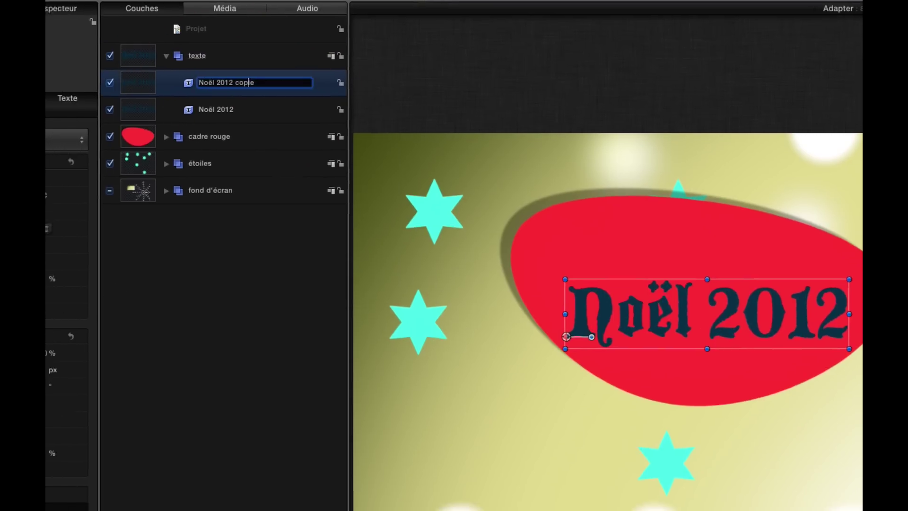
- Replace the word Noël with Xmas in the text of the Noël 2012 copie layer
click(0, 510)
drag(110, 441, 49, 448)
text(Xmas)
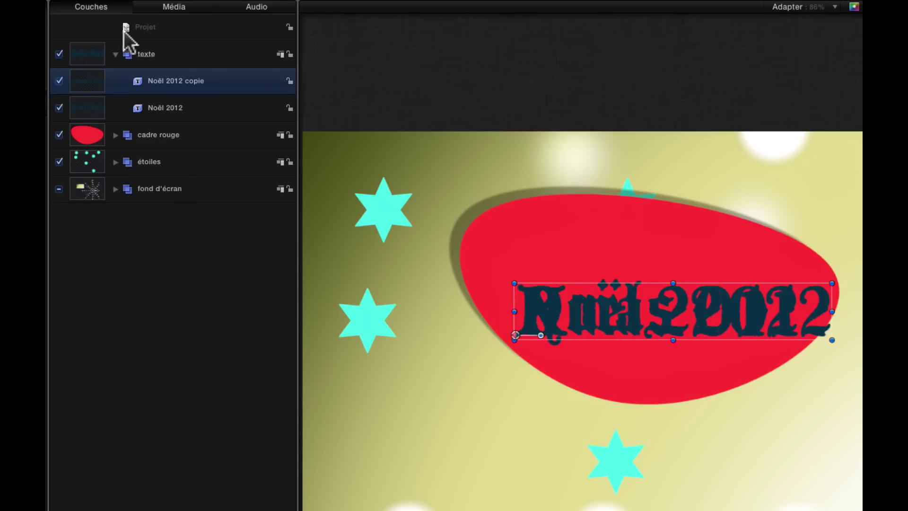
- Compare the two overlapping texts and hide the Noël 2012 layer, keeping Noël 2012 copie visible
click(59, 81)
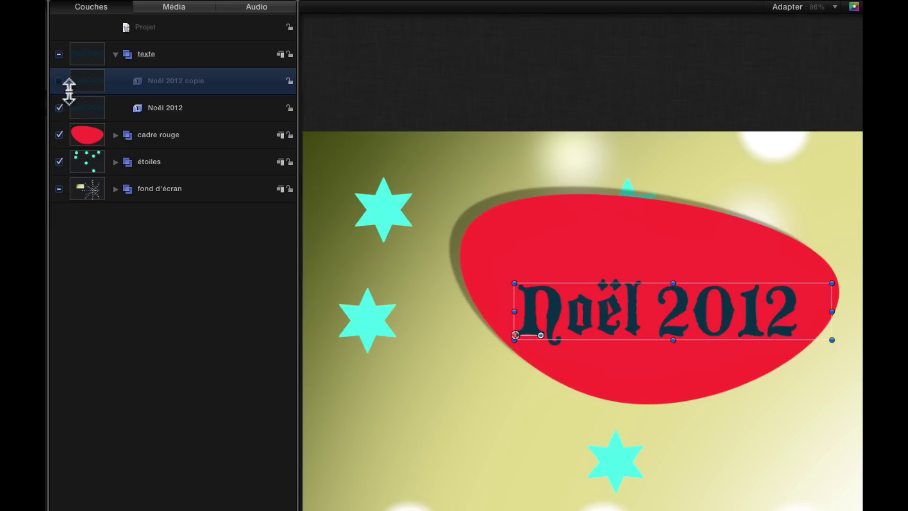
click(59, 81)
click(59, 108)
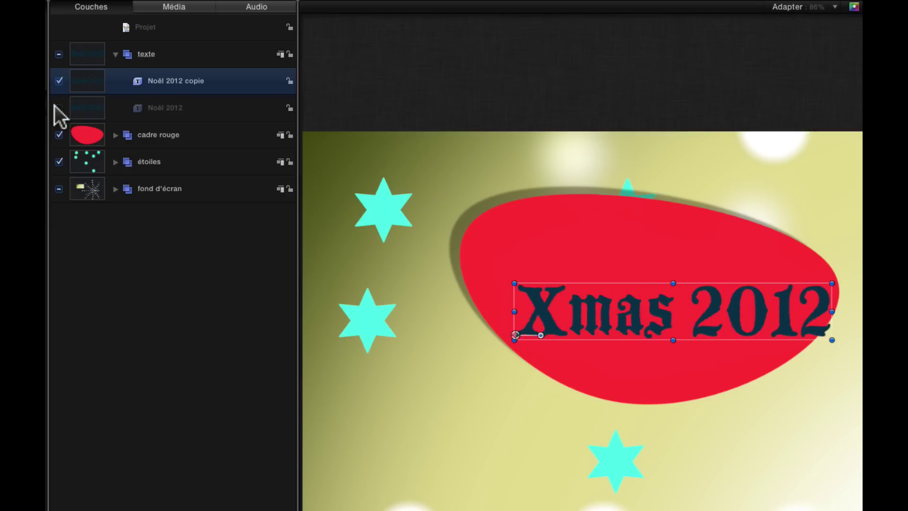
- Reposition the Xmas 2012 text inside the red frame, playing the animation to check how it fits
drag(688, 313, 663, 288)
key(space)
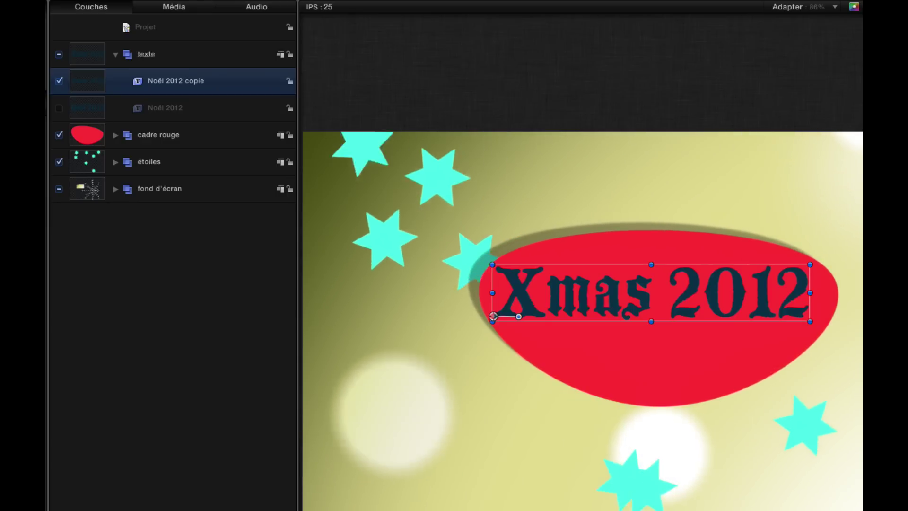
key(space)
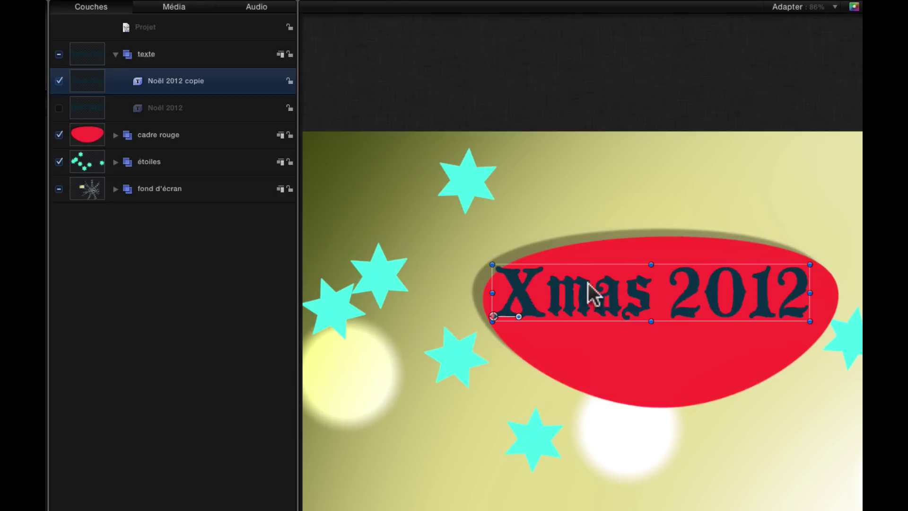
drag(588, 289, 602, 301)
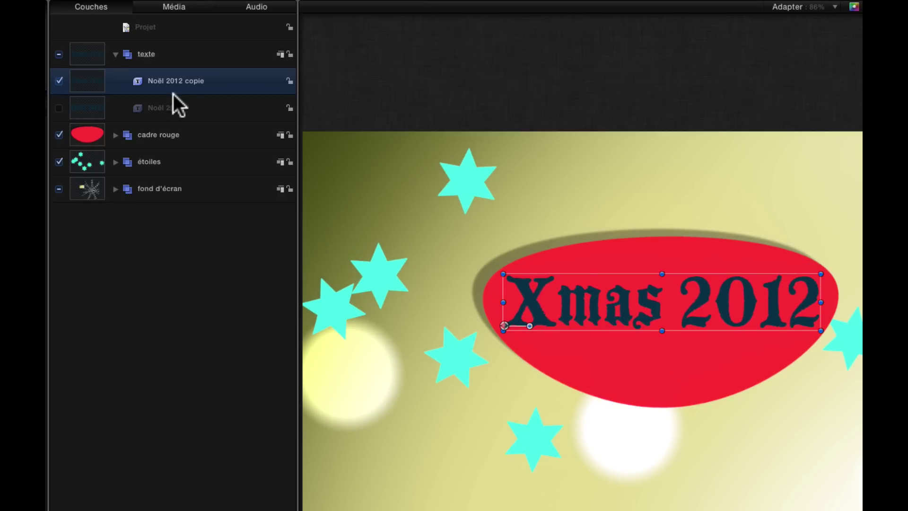
- Scale the cadre rouge group to 108 % and play the animation to check the frame around the text
click(151, 133)
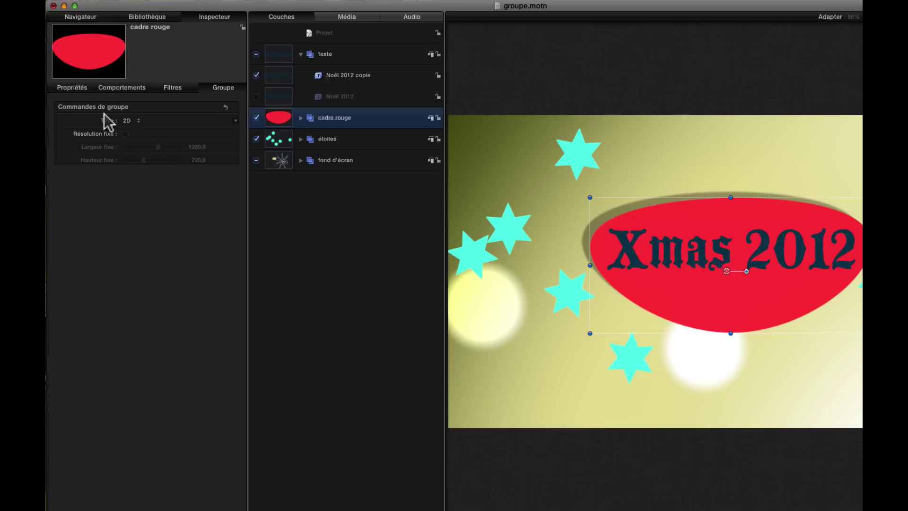
click(72, 88)
drag(137, 147, 140, 145)
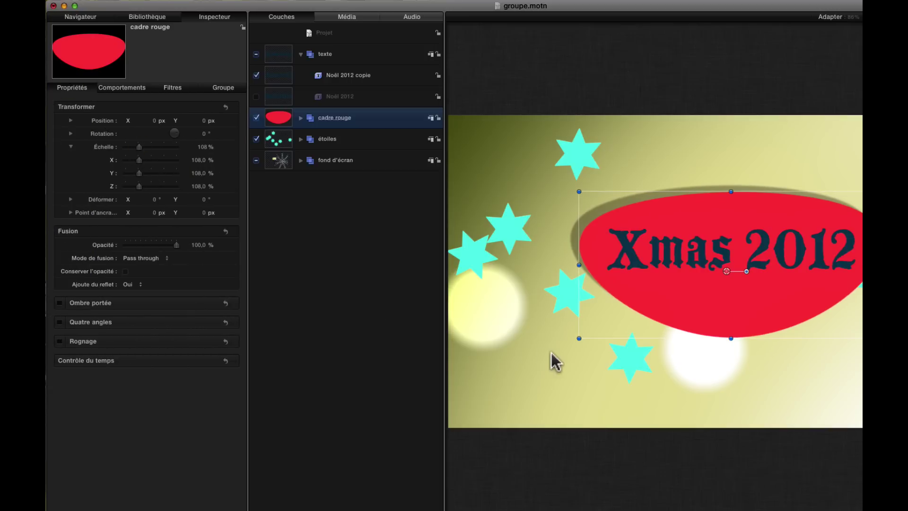
key(space)
key(space)
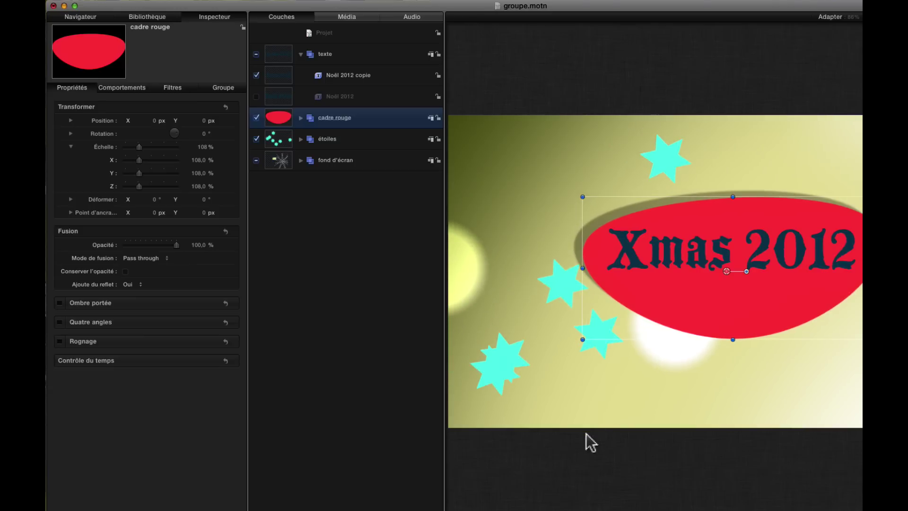
- Show the Noël 2012 layer, hide Noël 2012 copie, and play the animation with the French text
click(255, 96)
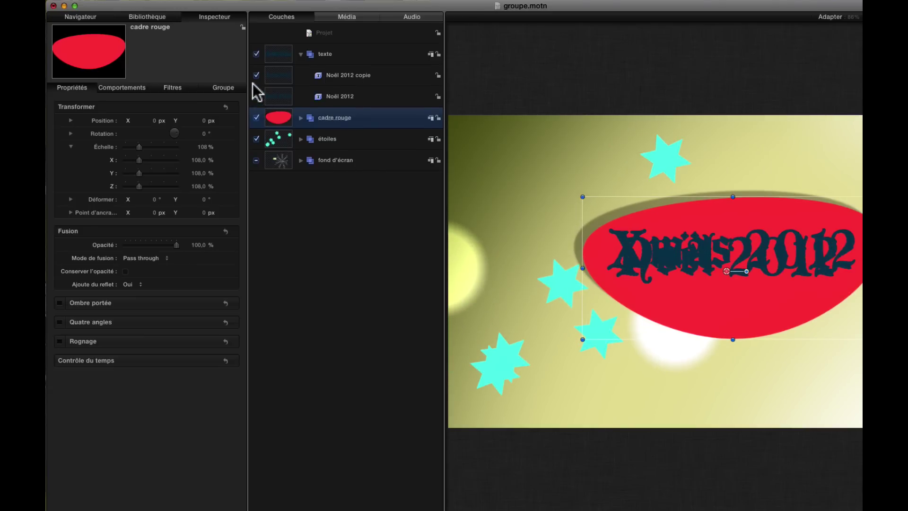
click(256, 74)
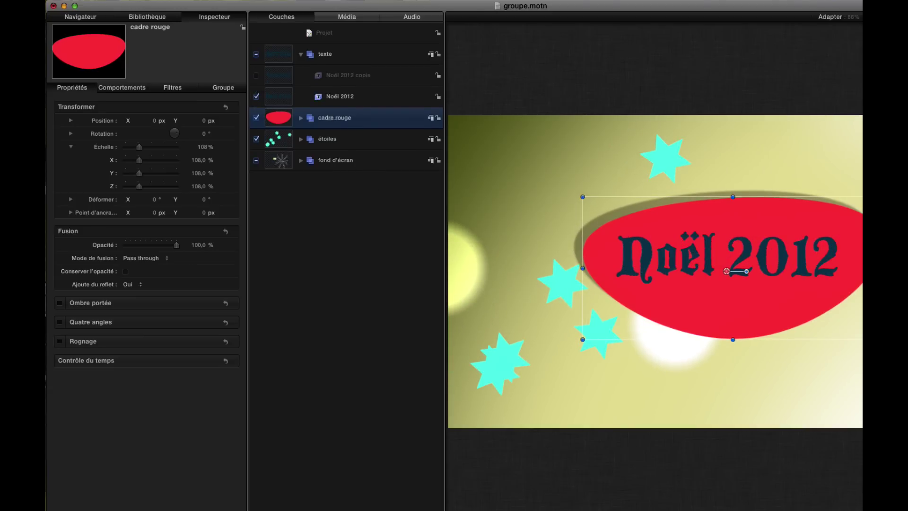
key(space)
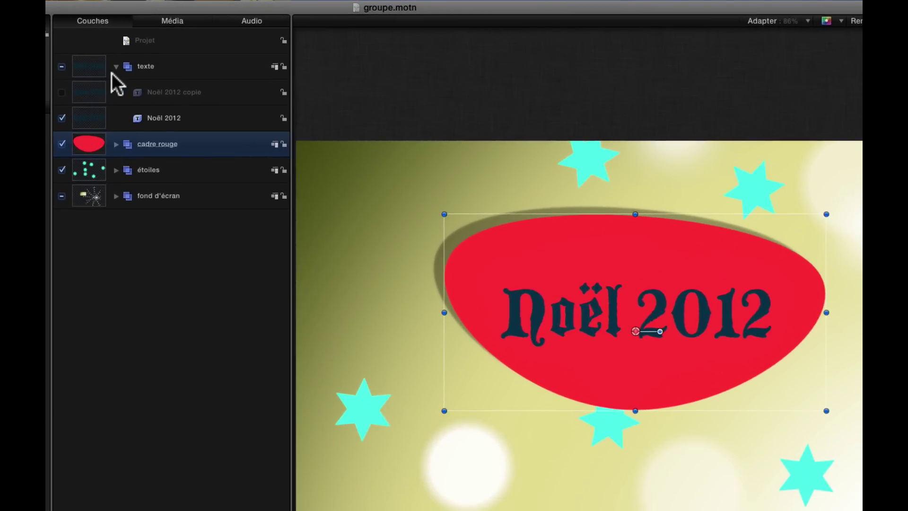
- Collapse the texte group and examine the contents of the cadre rouge and étoiles groups, collapsing each again
click(115, 65)
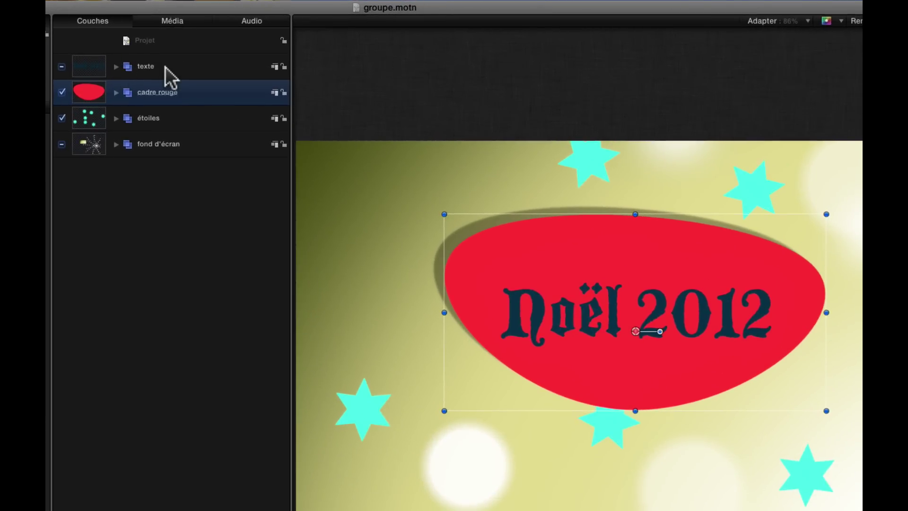
click(117, 92)
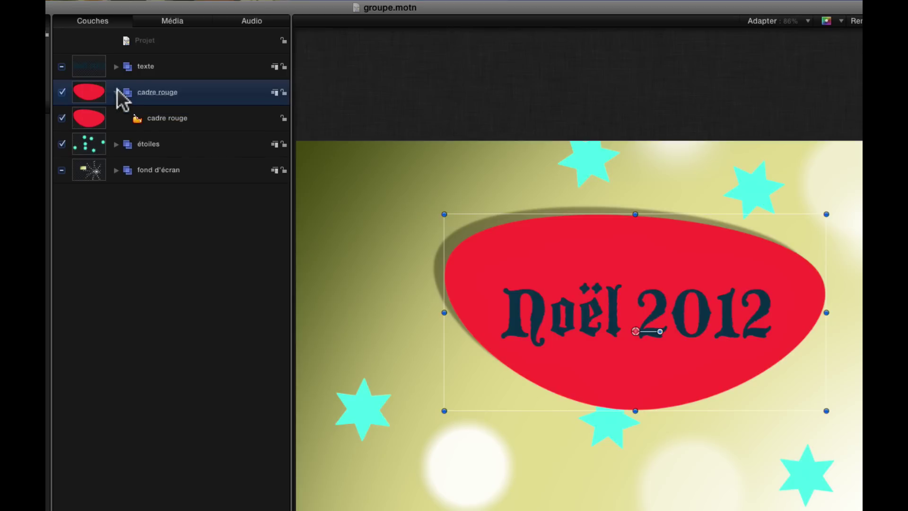
click(115, 93)
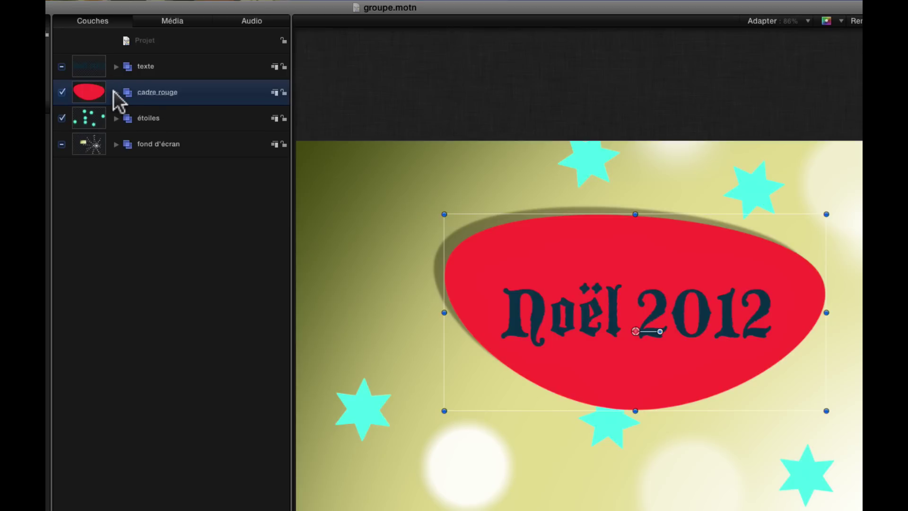
click(116, 119)
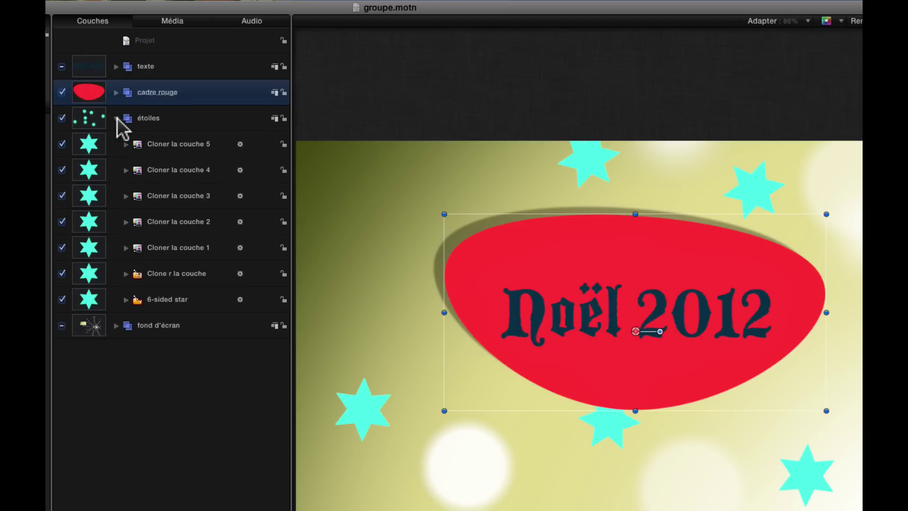
click(117, 118)
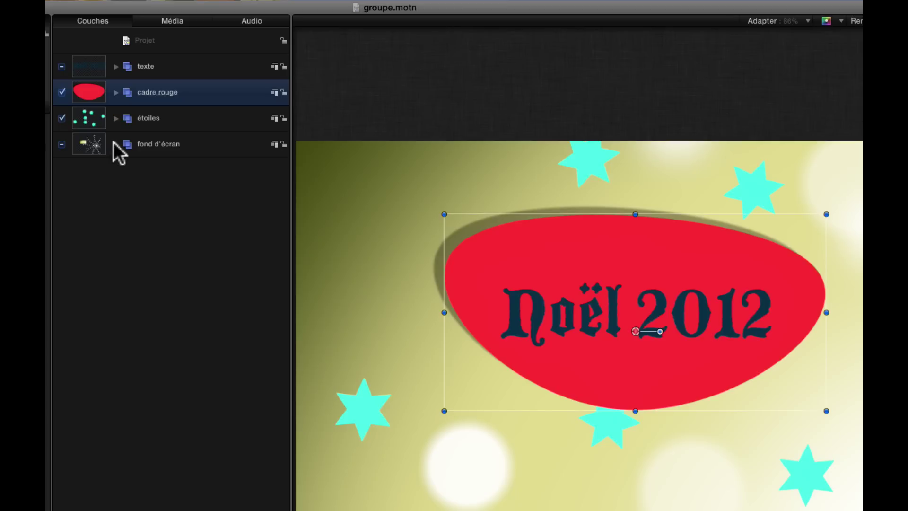
- Examine the fond d'écran group by switching its Replicators and Gradient off and on, and collapse the group
click(115, 145)
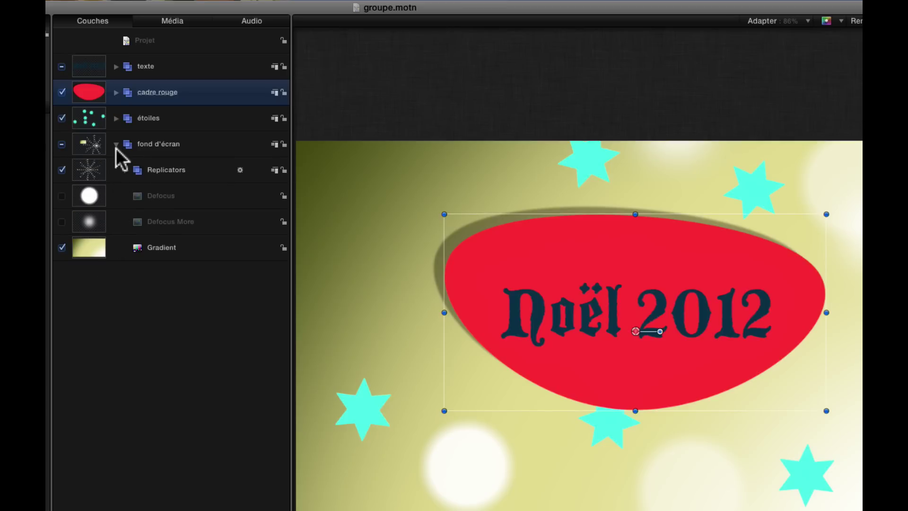
click(60, 168)
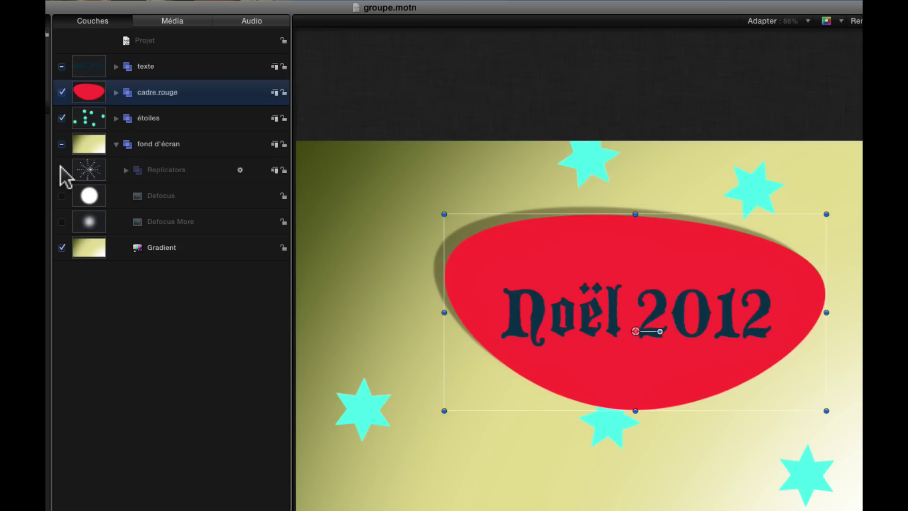
click(61, 169)
click(62, 247)
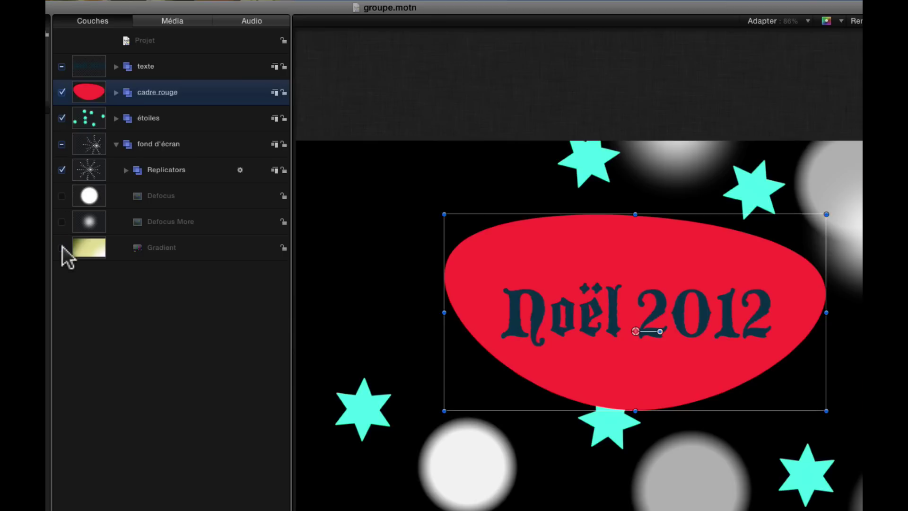
click(62, 248)
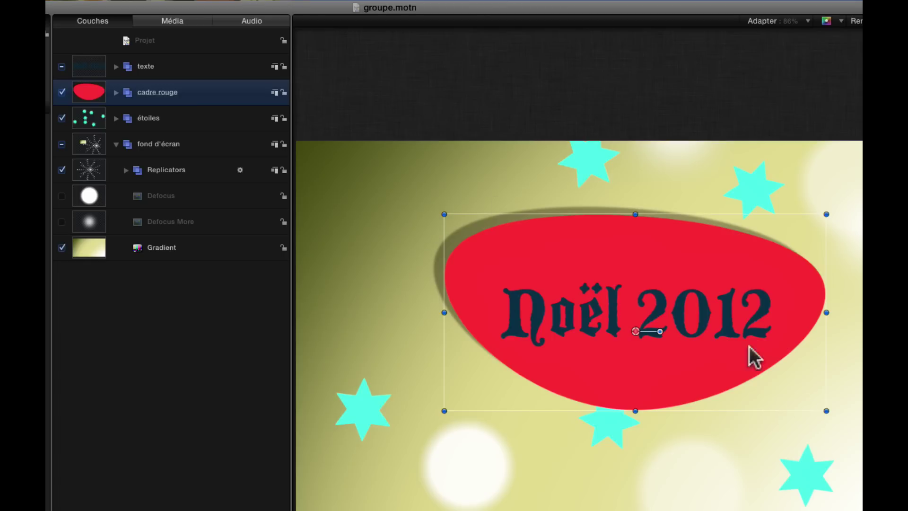
click(115, 144)
- With nothing selected, add a new empty group to the project and delete it again
key(super+shift+a)
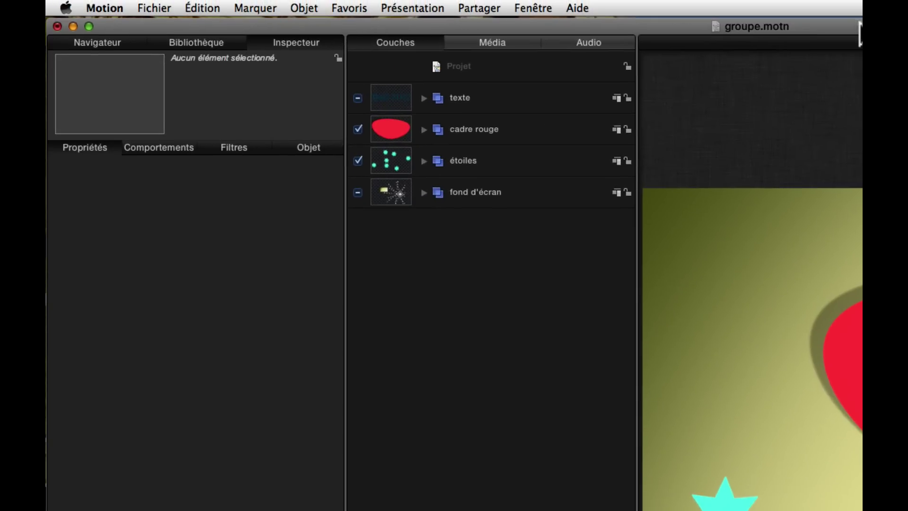
click(304, 8)
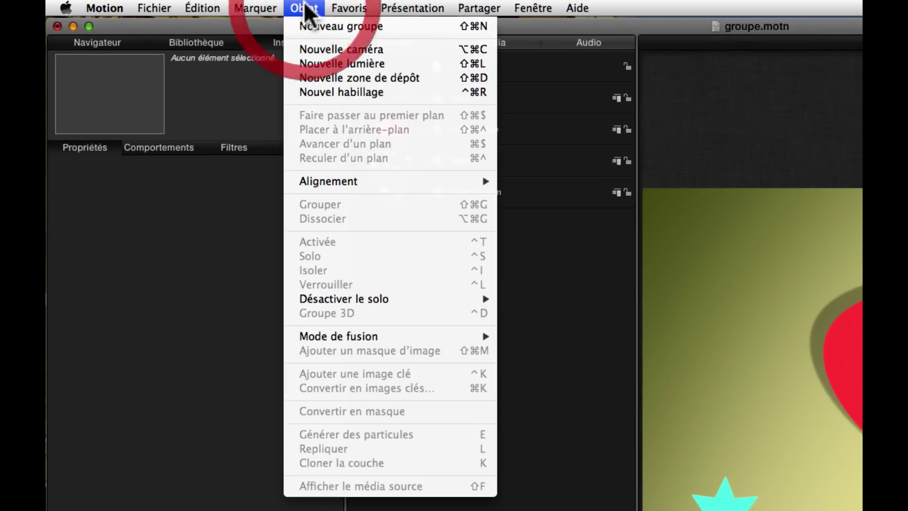
click(331, 26)
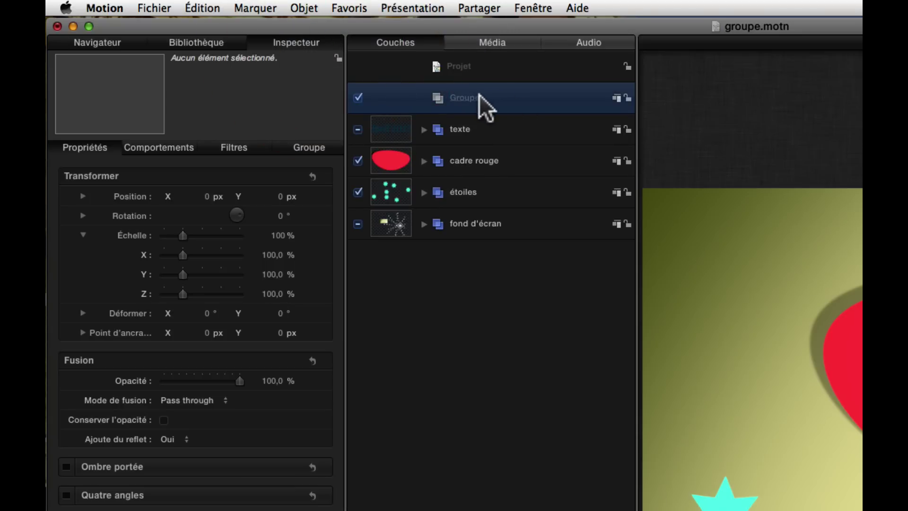
key(Delete)
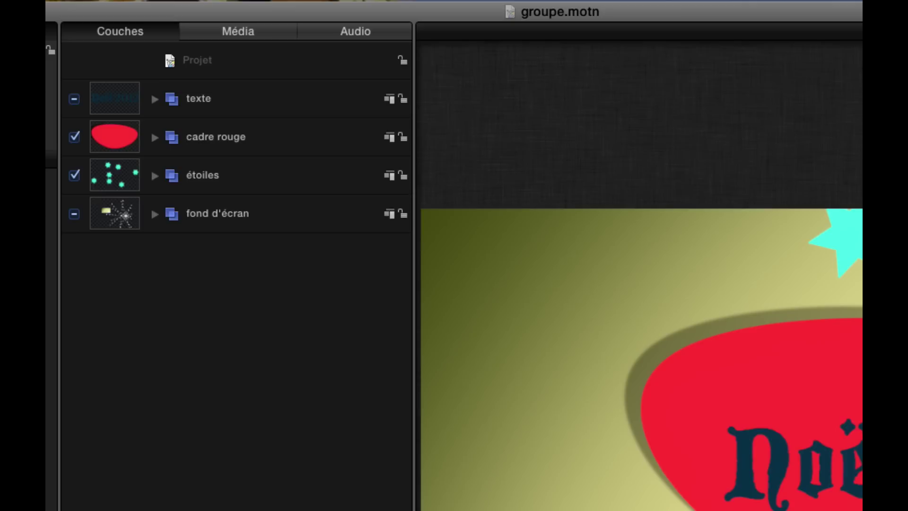
- Move the cadre rouge shape out of its own group into the étoiles group and expand that group
click(155, 137)
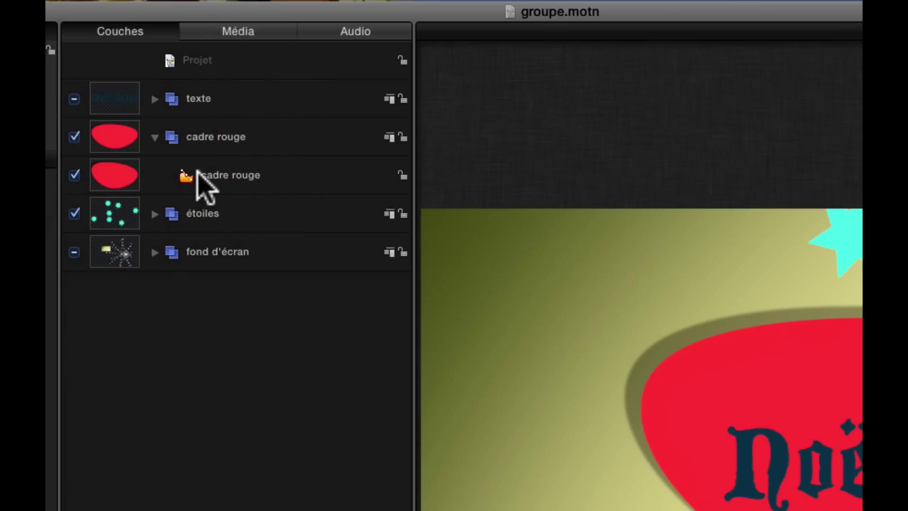
drag(197, 178, 198, 212)
click(155, 175)
click(155, 175)
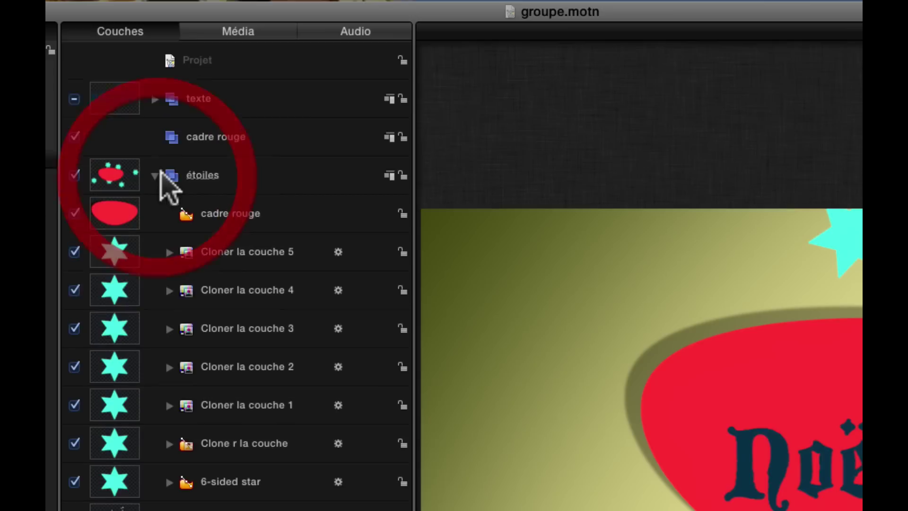
- Return the cadre rouge shape to the cadre rouge group and collapse both the cadre rouge and étoiles groups
drag(194, 214, 210, 142)
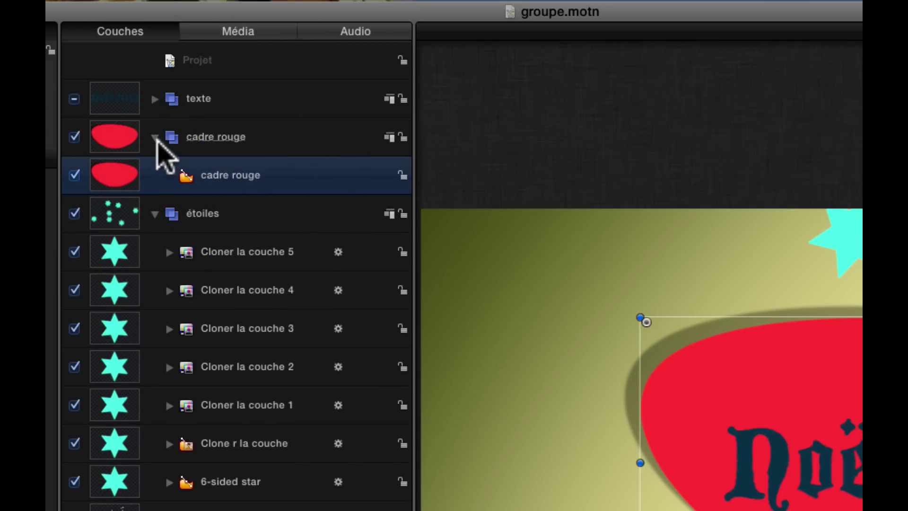
click(155, 137)
click(154, 175)
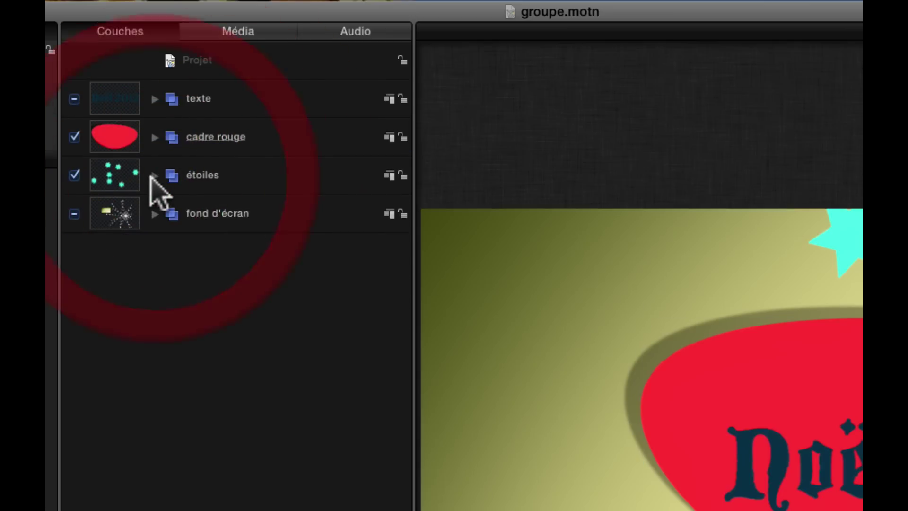
- Try rotating the whole étoiles group slightly clockwise so that all its stars turn together
click(279, 184)
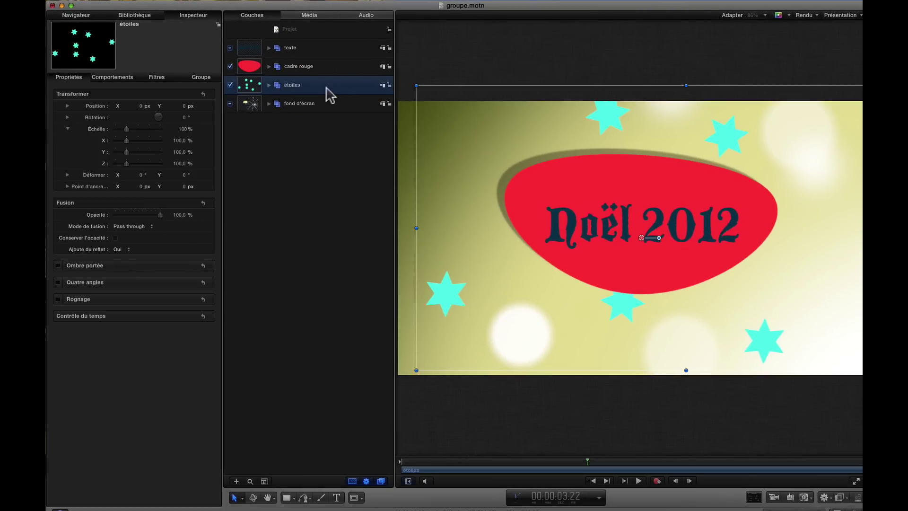
mouse_move(140, 123)
drag(161, 115, 125, 130)
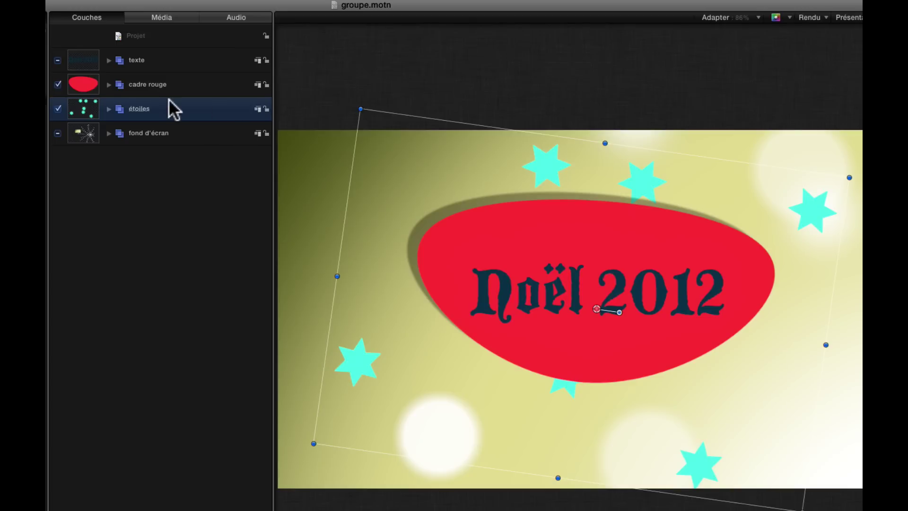
- Move the étoiles group above cadre rouge in the layer stack, directly below texte
drag(160, 107, 156, 64)
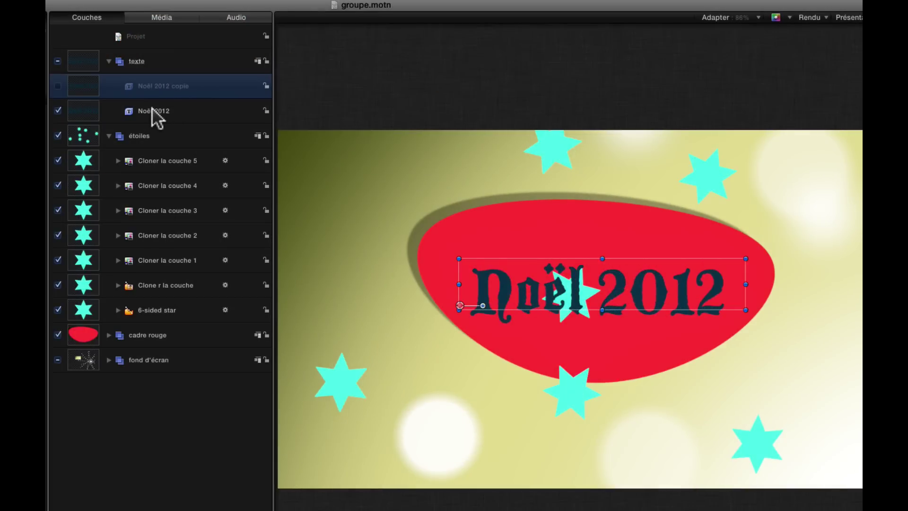
- Replace the source of Cloner la couche 5 with the Noël 2012 text, and undo the replacement
drag(152, 107, 149, 168)
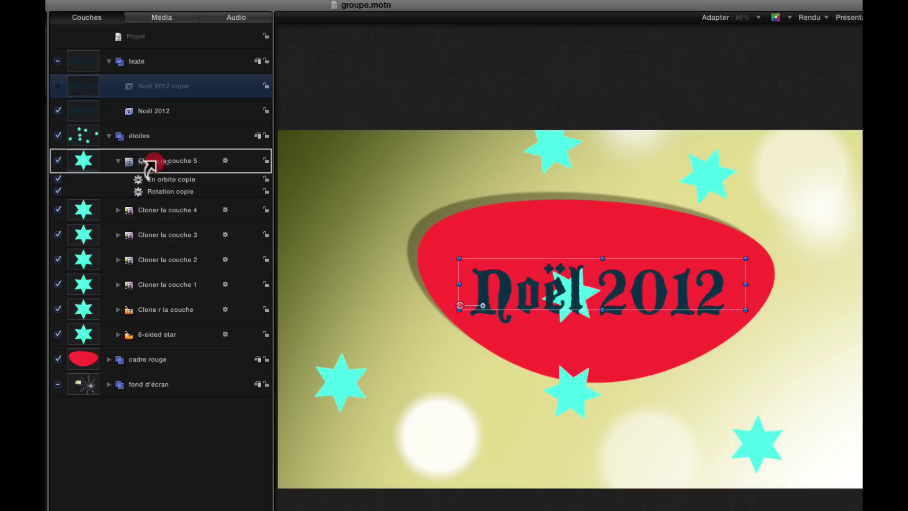
drag(150, 167, 150, 166)
drag(150, 166, 152, 170)
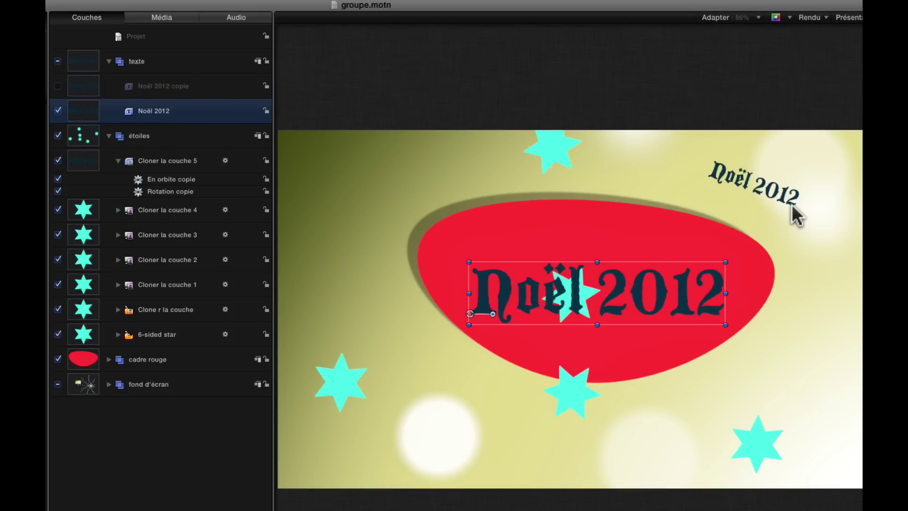
key(super+z)
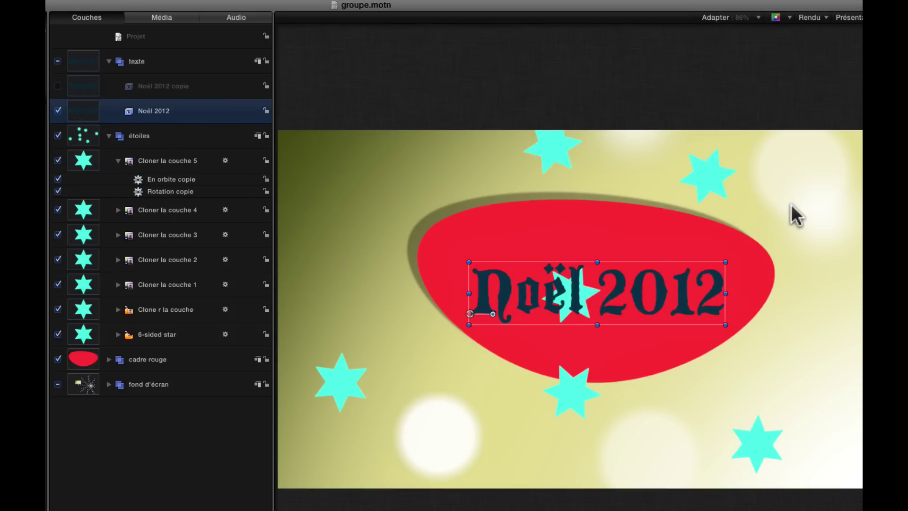